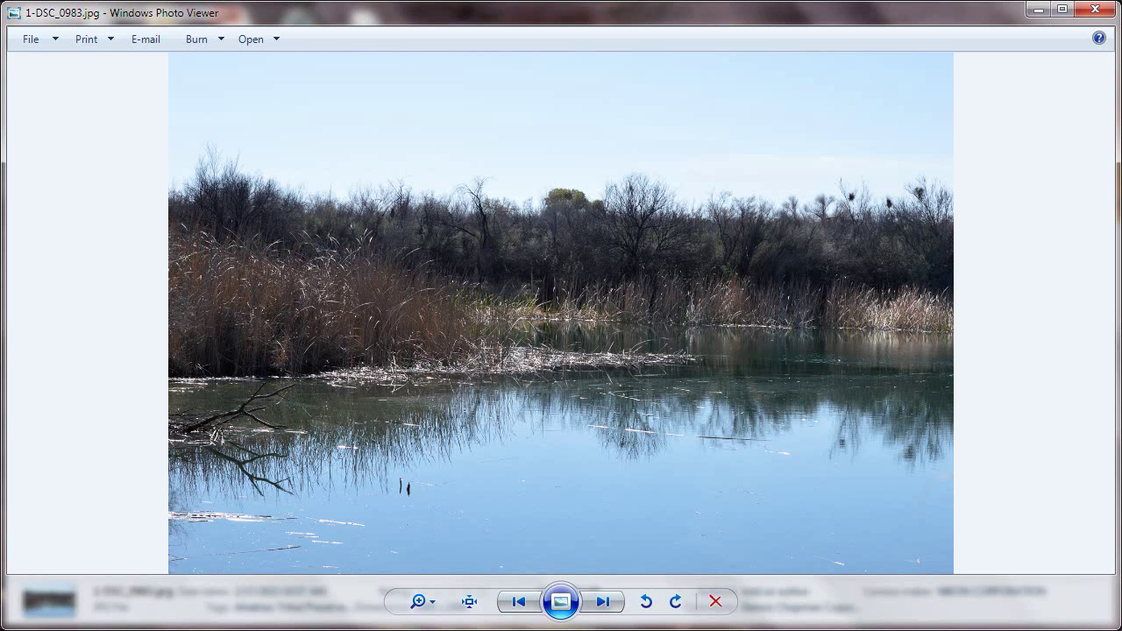
Browse from 1-DSC_0983.jpg through 2-river pic.jpg to the sepia paper-textured example photo
{"action": "left_click", "coordinate": [603, 605]}
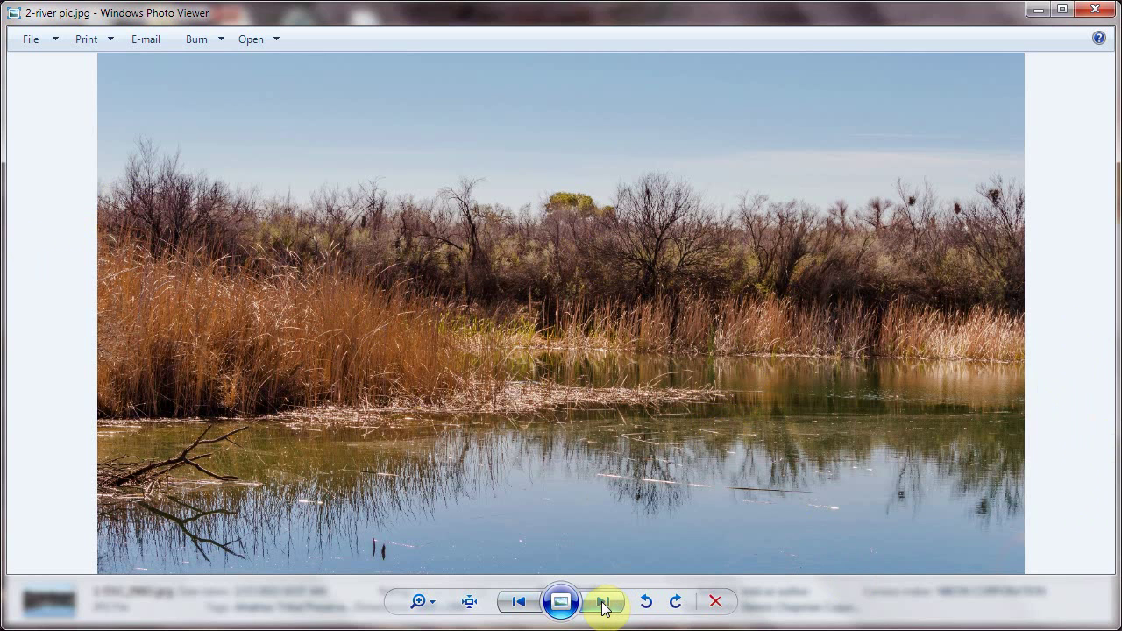
{"action": "left_click", "coordinate": [603, 605]}
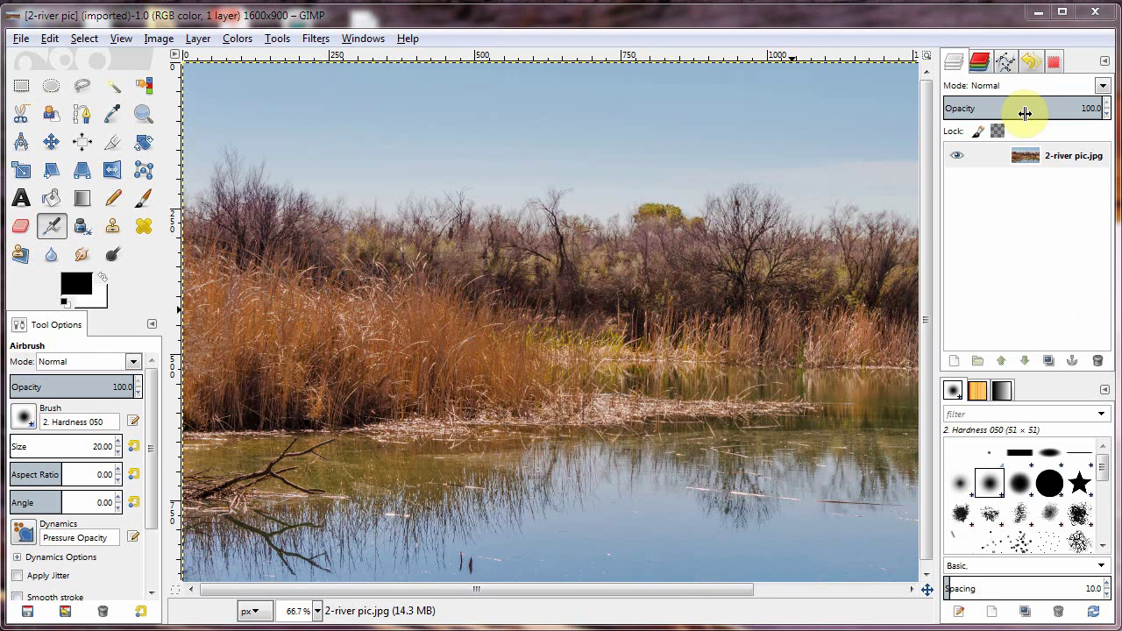
Duplicate the river photo layer as '2-river pic.jpg copy'
{"action": "left_click", "coordinate": [1049, 361]}
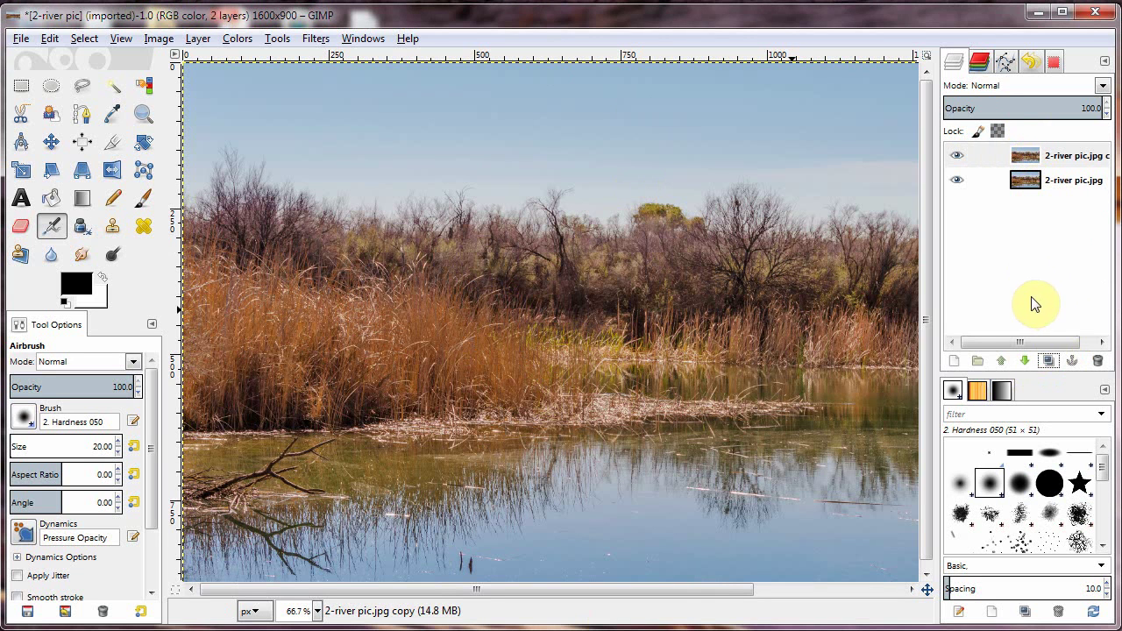
{"action": "left_click", "coordinate": [235, 41]}
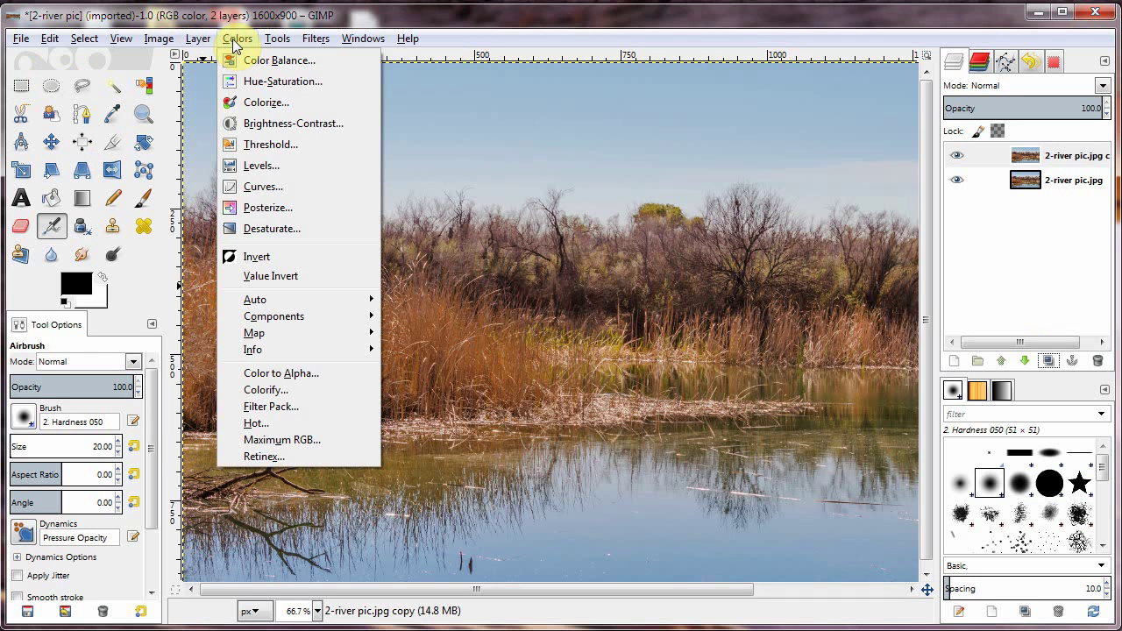
Desaturate the copied layer with the Luminosity option after comparing Lightness and Average
{"action": "left_click", "coordinate": [271, 229]}
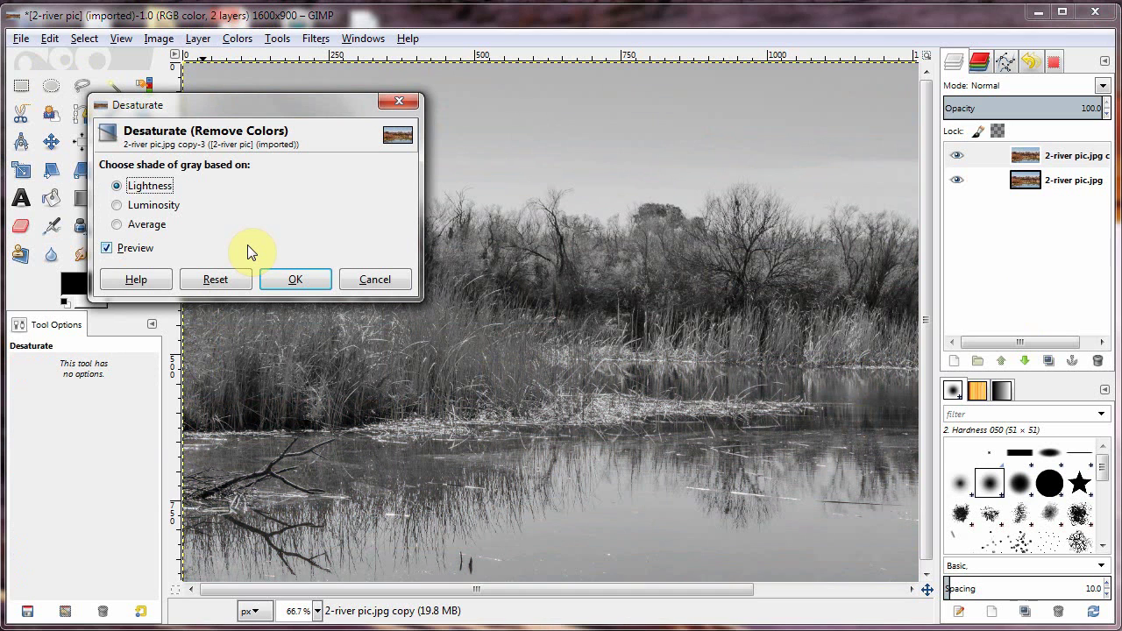
{"action": "left_click", "coordinate": [118, 207]}
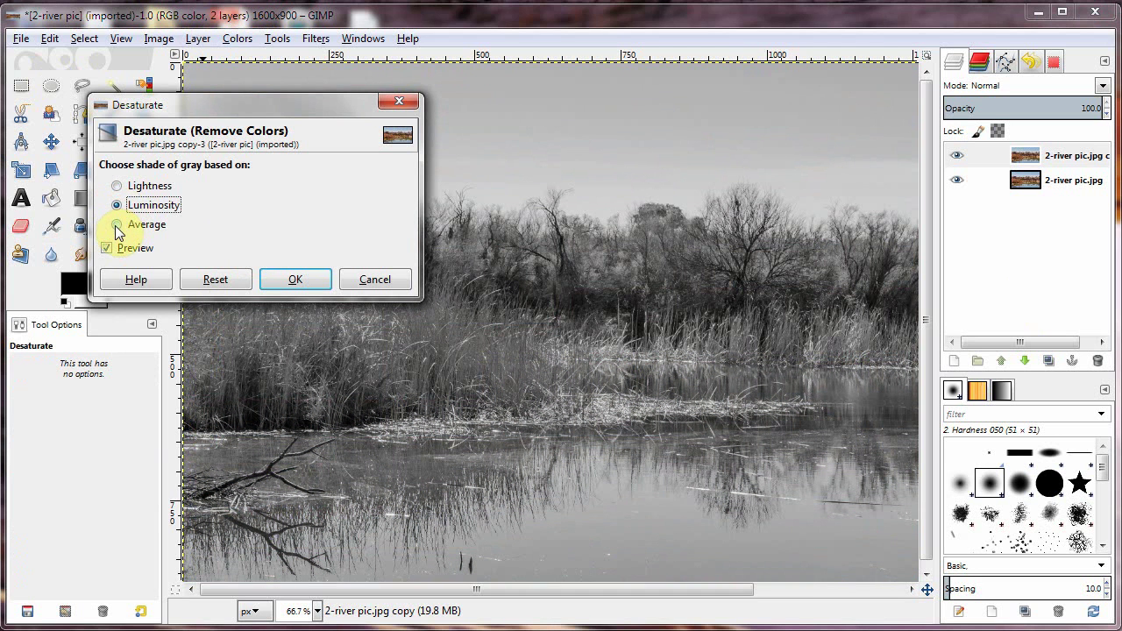
{"action": "left_click", "coordinate": [118, 224]}
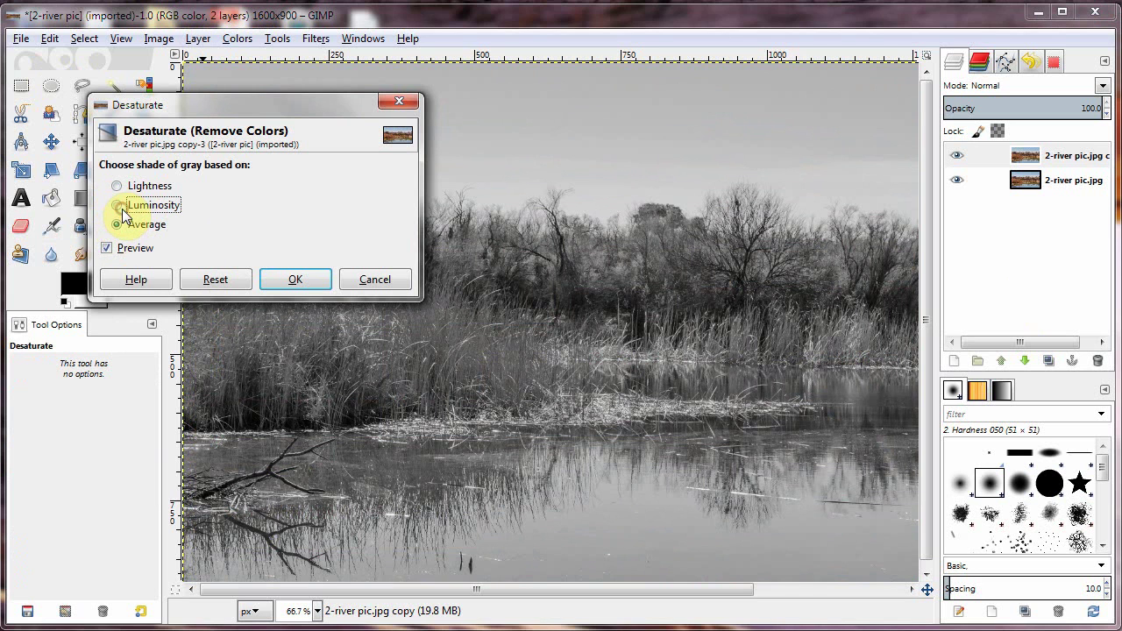
{"action": "left_click", "coordinate": [118, 206]}
{"action": "left_click", "coordinate": [119, 186]}
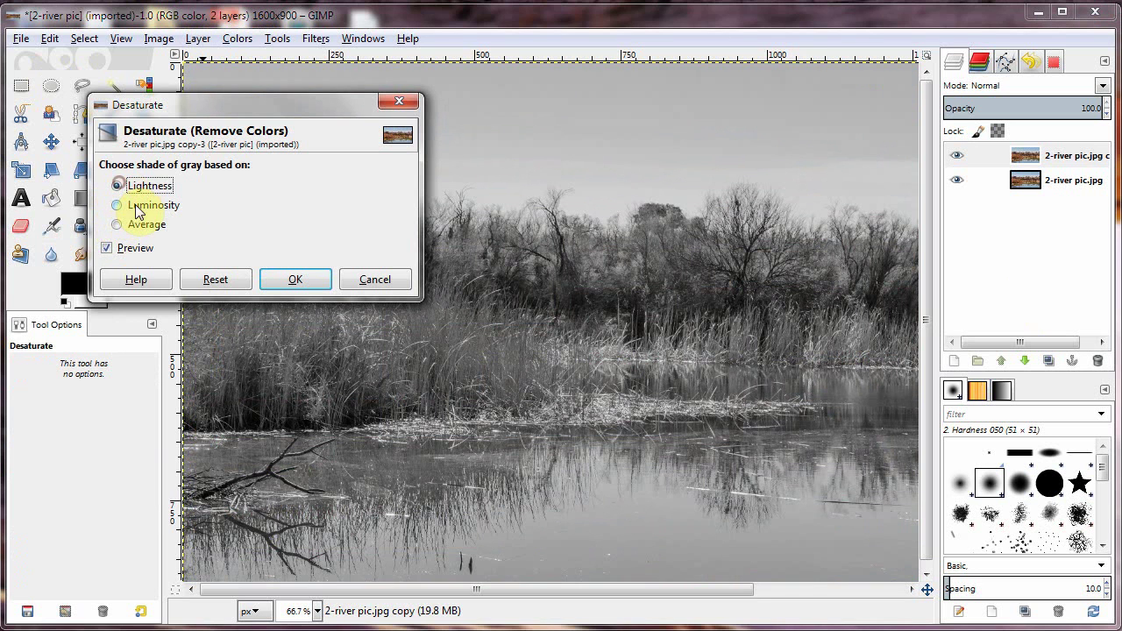
{"action": "left_click", "coordinate": [118, 206]}
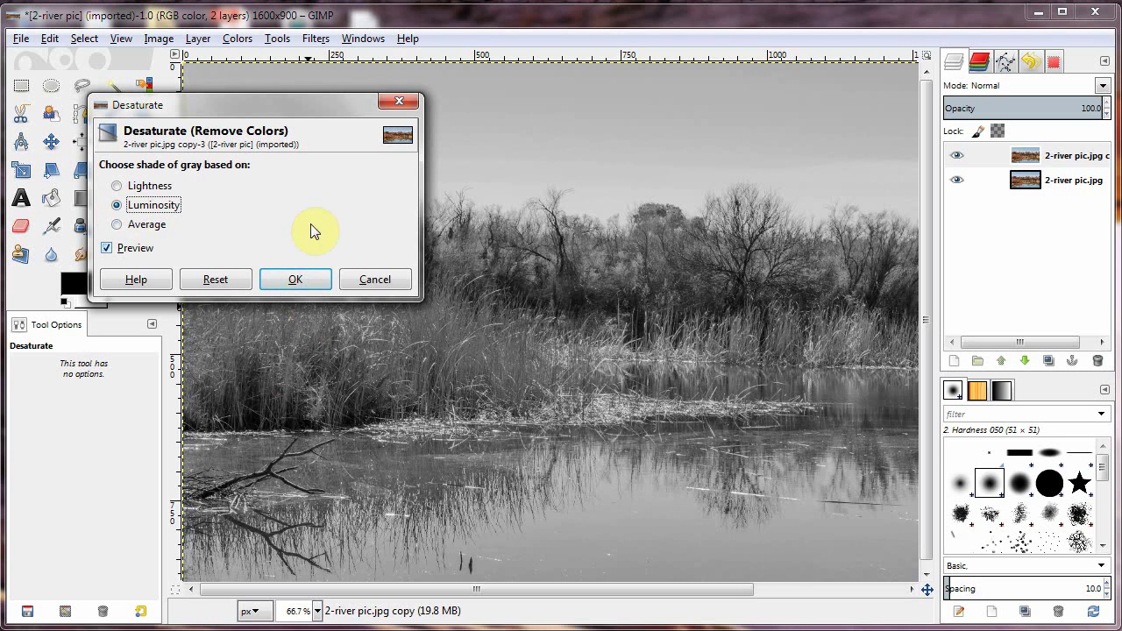
{"action": "left_click", "coordinate": [296, 280]}
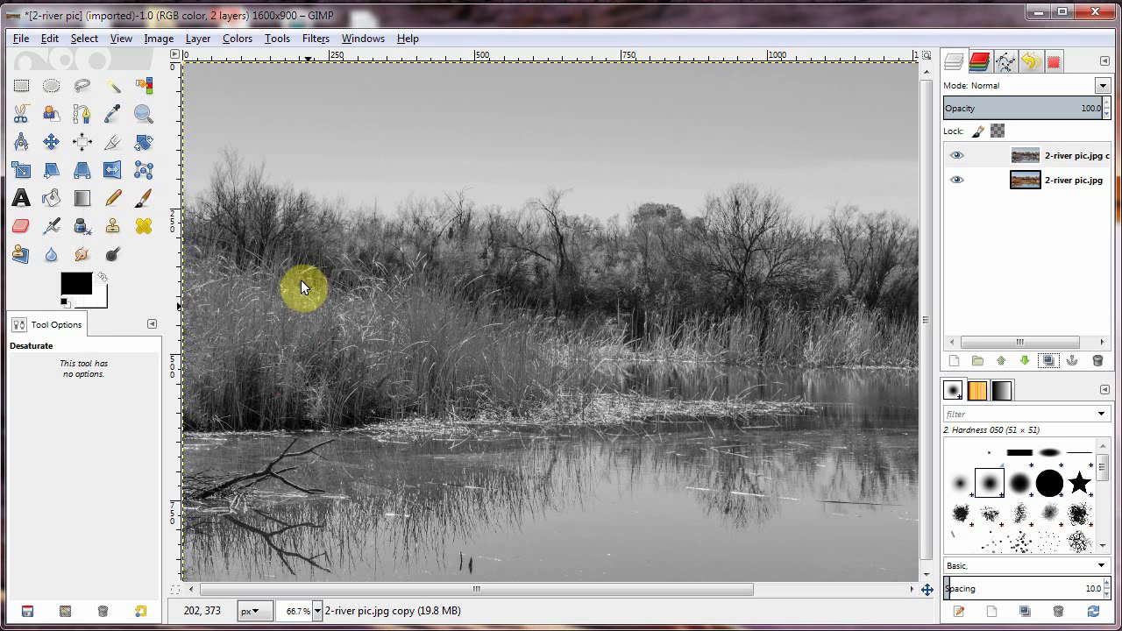
Add a new transparent layer and fill it with brown 6c470e
{"action": "left_click", "coordinate": [956, 365]}
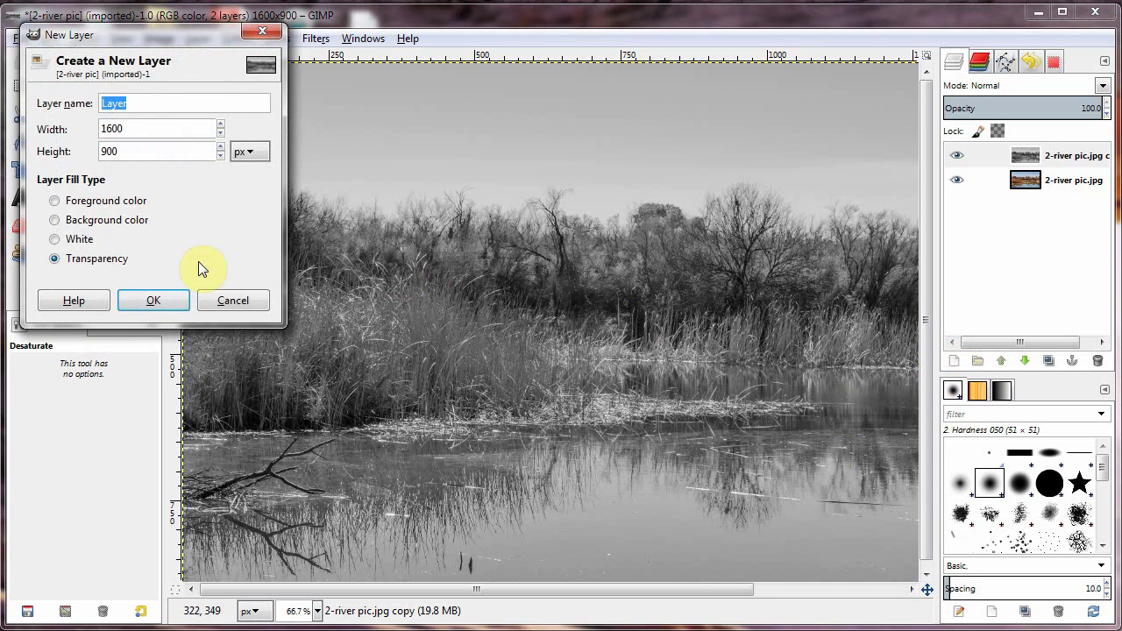
{"action": "left_click", "coordinate": [150, 302]}
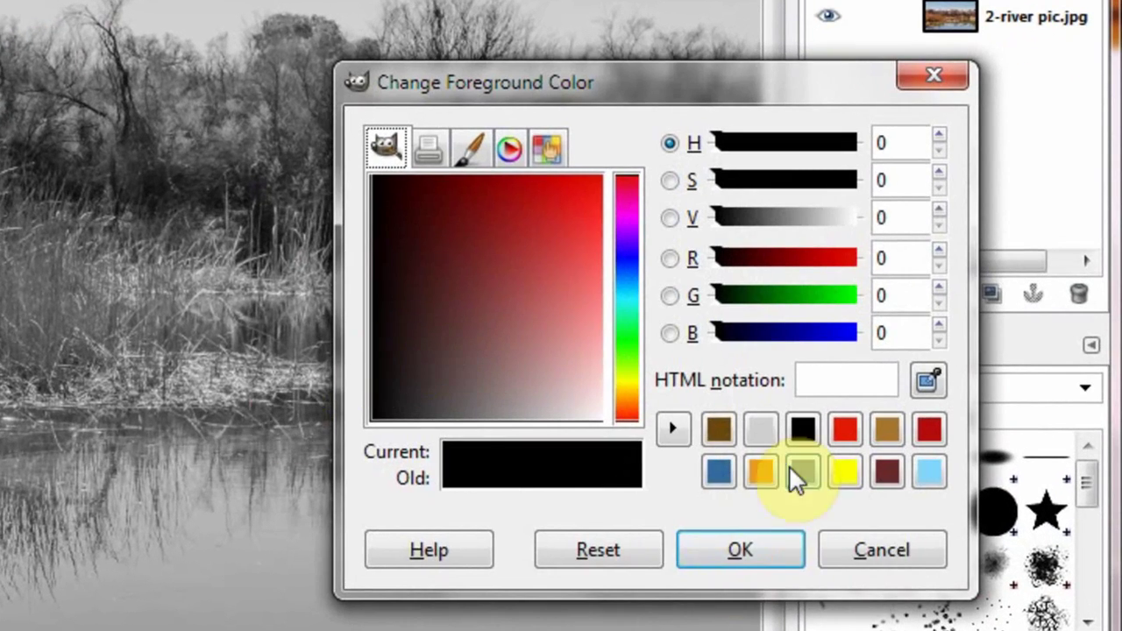
{"action": "left_click", "coordinate": [720, 428]}
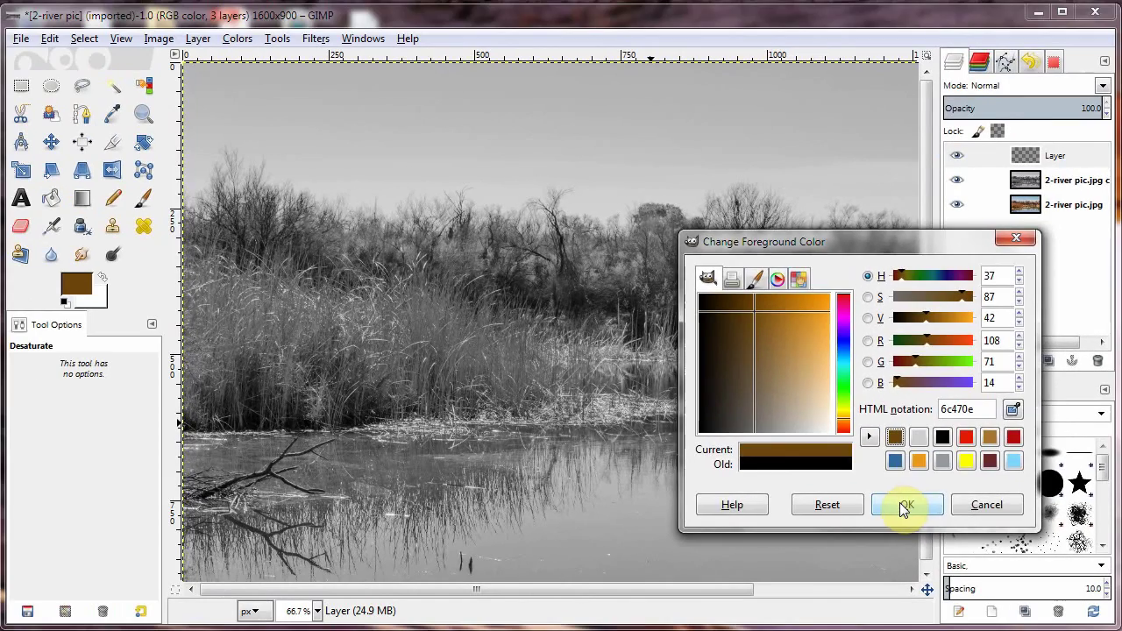
{"action": "left_click", "coordinate": [897, 507]}
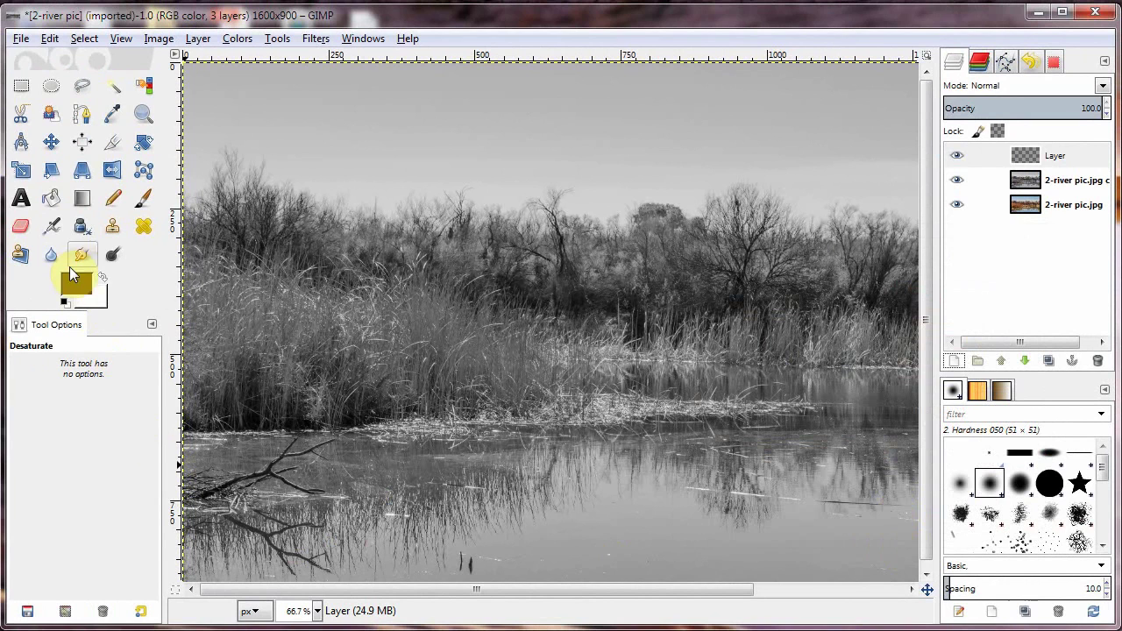
{"action": "left_click_drag", "start_coordinate": [75, 290], "coordinate": [501, 193]}
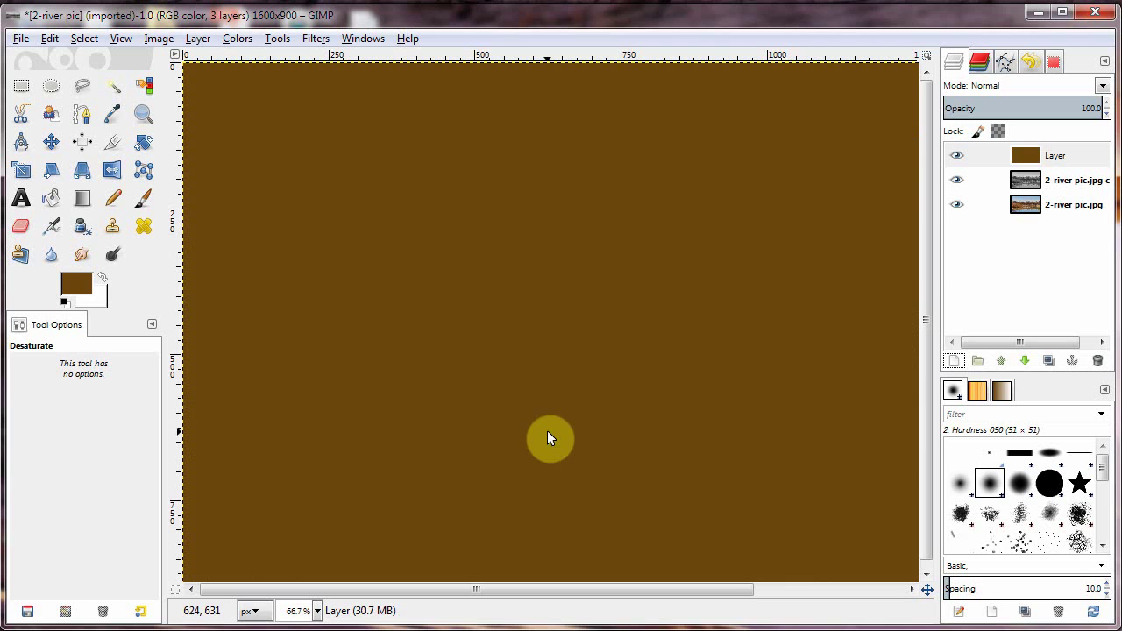
Set the brown layer to Overlay mode and add a duplicate of it at 30.8 opacity
{"action": "left_click", "coordinate": [1017, 88]}
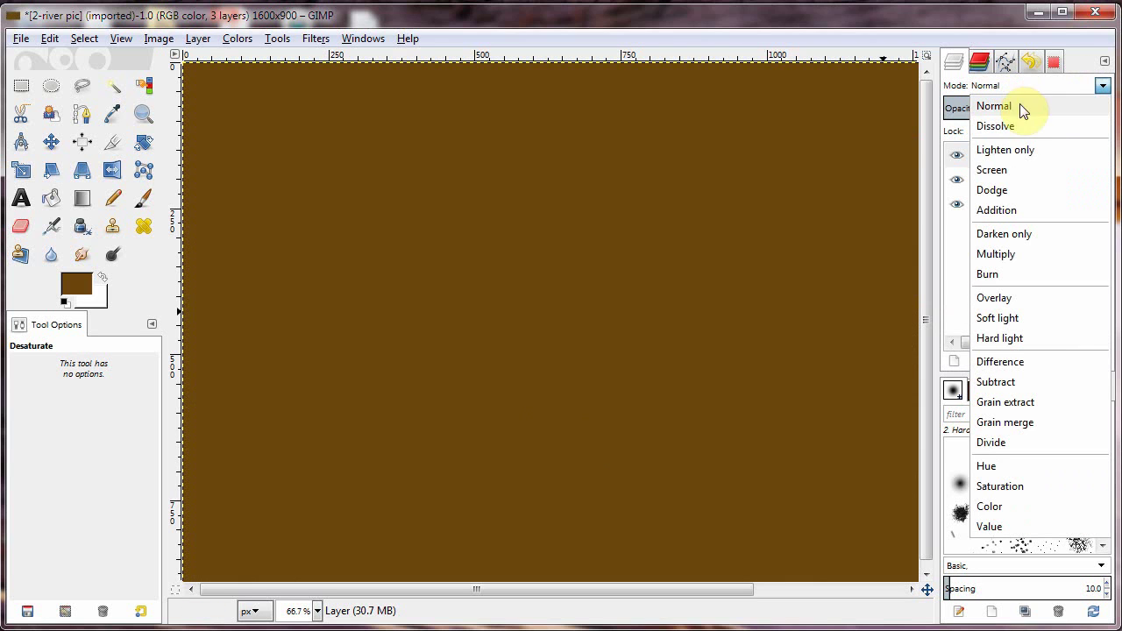
{"action": "left_click", "coordinate": [1001, 300]}
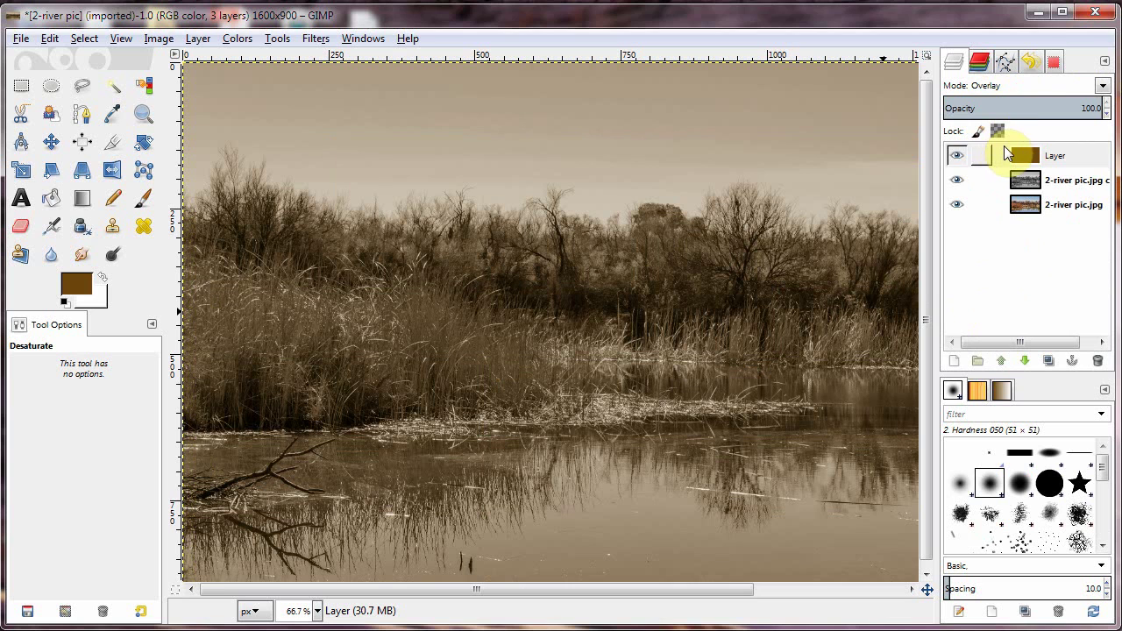
{"action": "left_click", "coordinate": [1051, 360]}
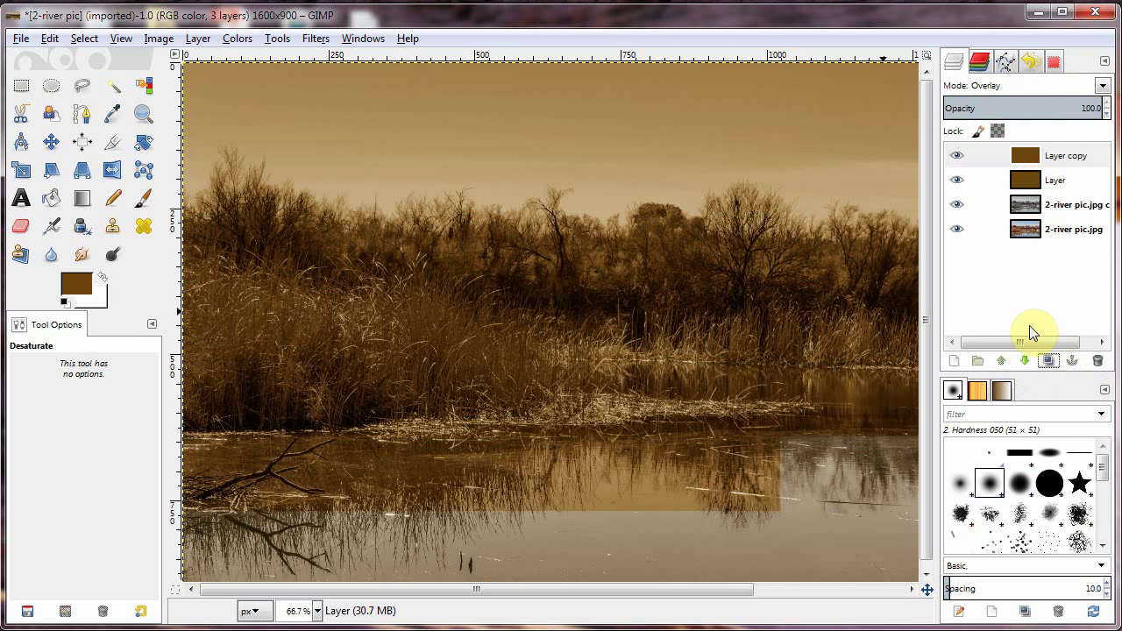
{"action": "left_click", "coordinate": [1022, 109]}
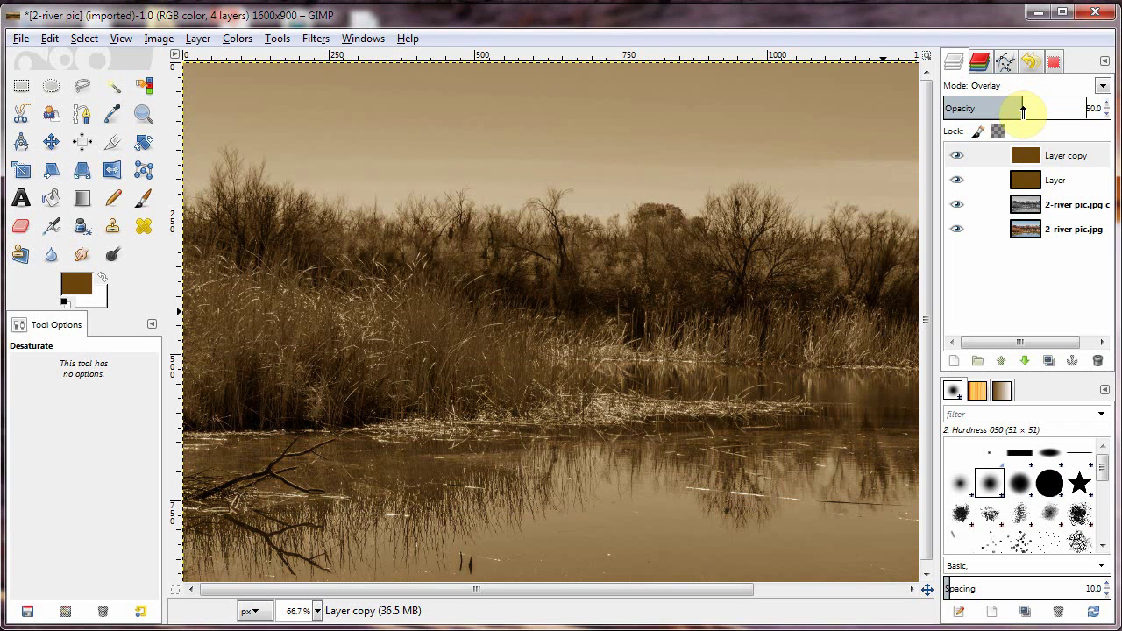
{"action": "left_click", "coordinate": [989, 110]}
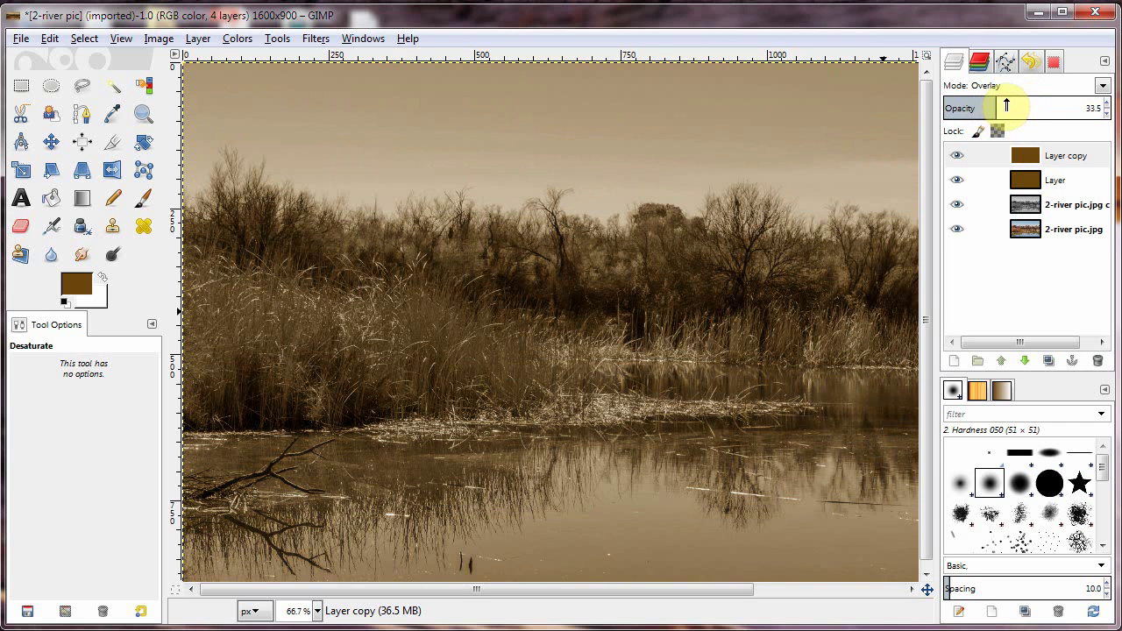
{"action": "left_click", "coordinate": [1006, 106]}
{"action": "left_click", "coordinate": [993, 106]}
{"action": "left_click", "coordinate": [991, 107]}
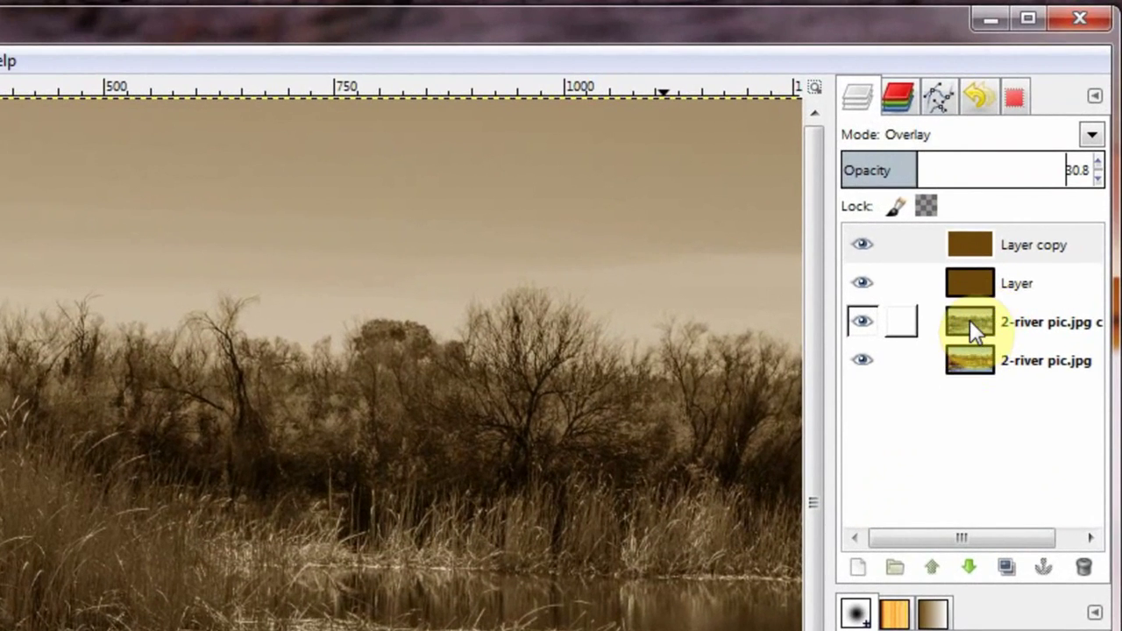
Add a transparent Layer #1 above the grayscale copy and reset colours to black and white
{"action": "left_click", "coordinate": [969, 319]}
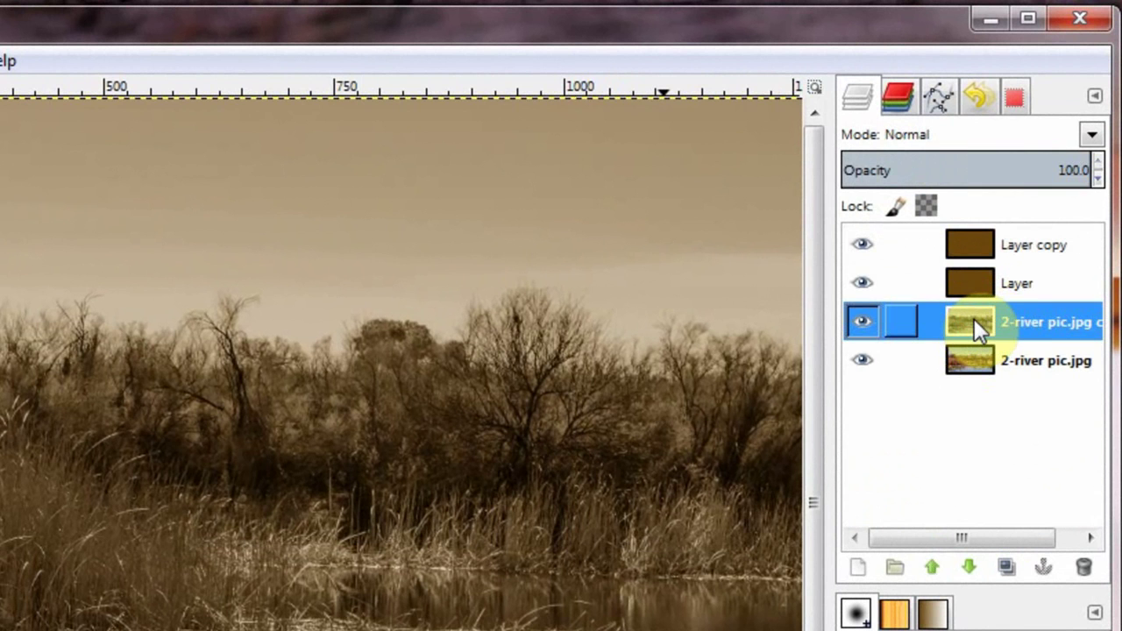
{"action": "left_click", "coordinate": [862, 569]}
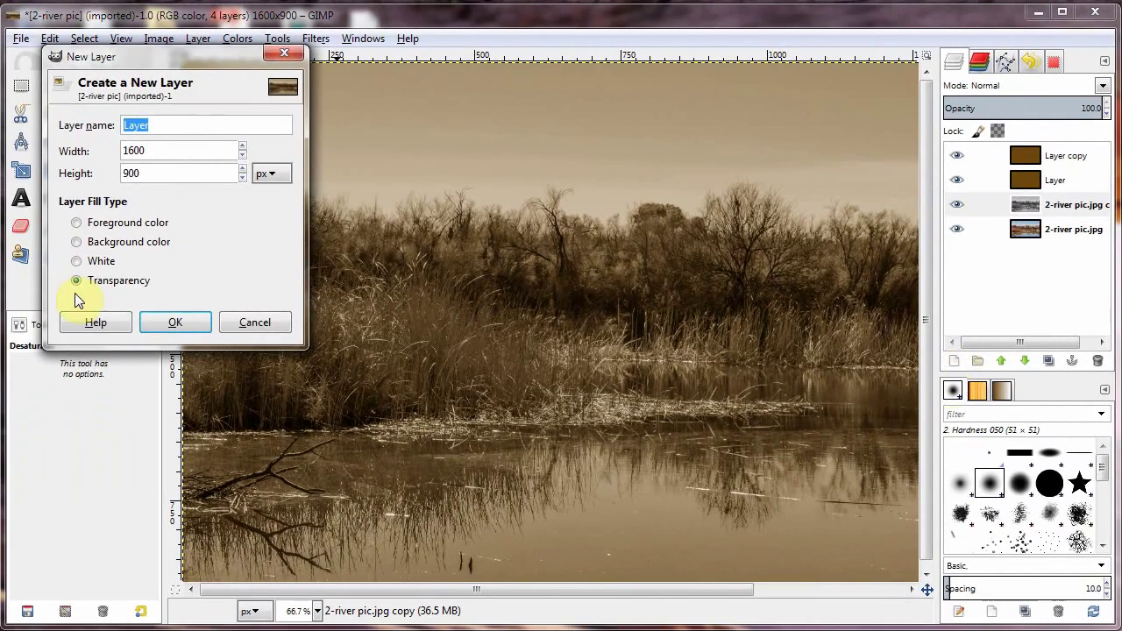
{"action": "left_click", "coordinate": [176, 325]}
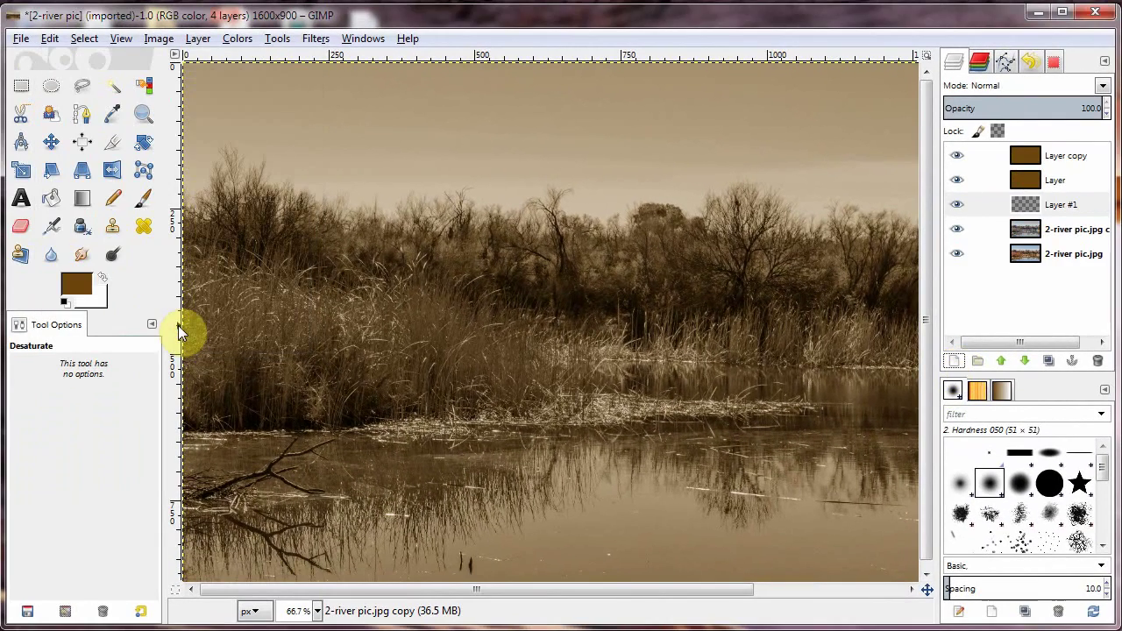
{"action": "left_click", "coordinate": [65, 303]}
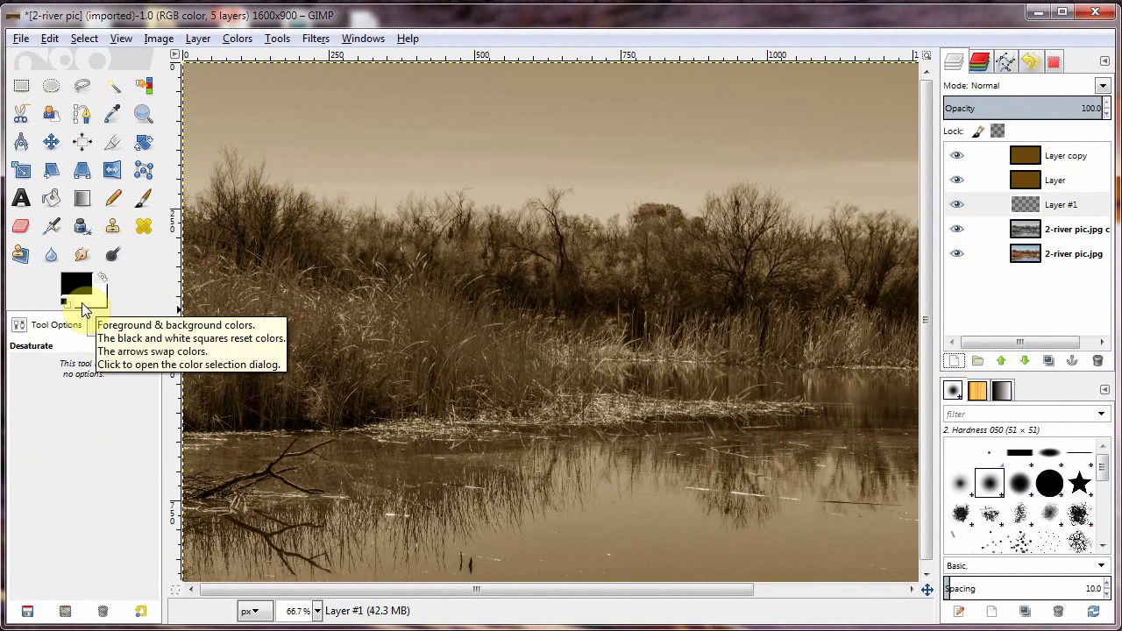
{"action": "left_click", "coordinate": [1029, 204]}
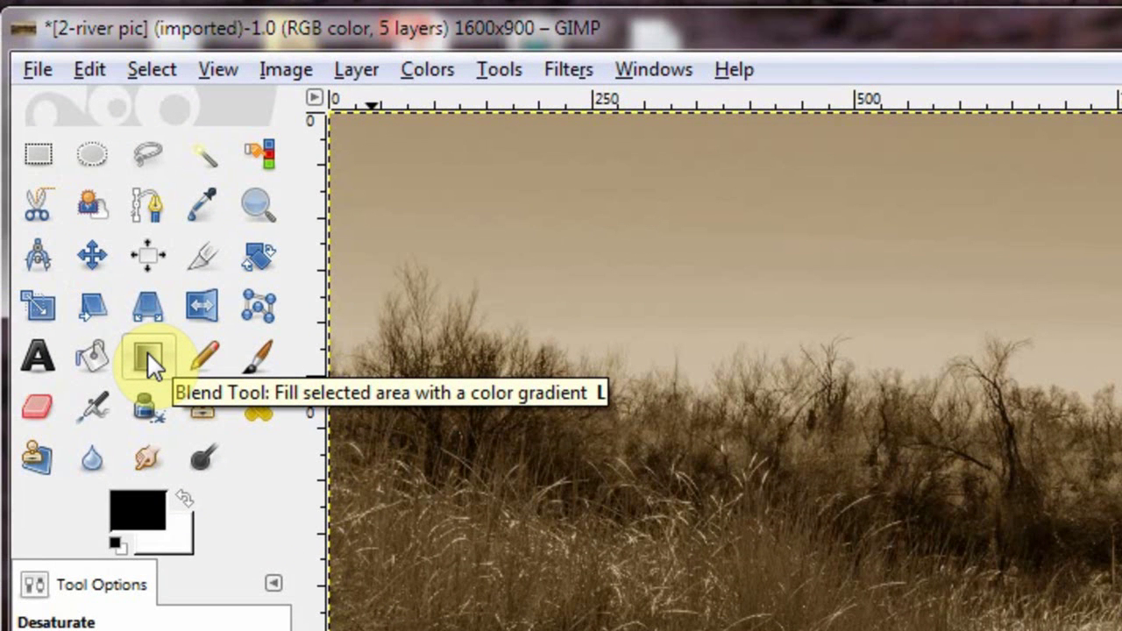
Choose the Blend tool with the FG to Transparent gradient and set Layer #1 to Overlay
{"action": "left_click", "coordinate": [147, 355]}
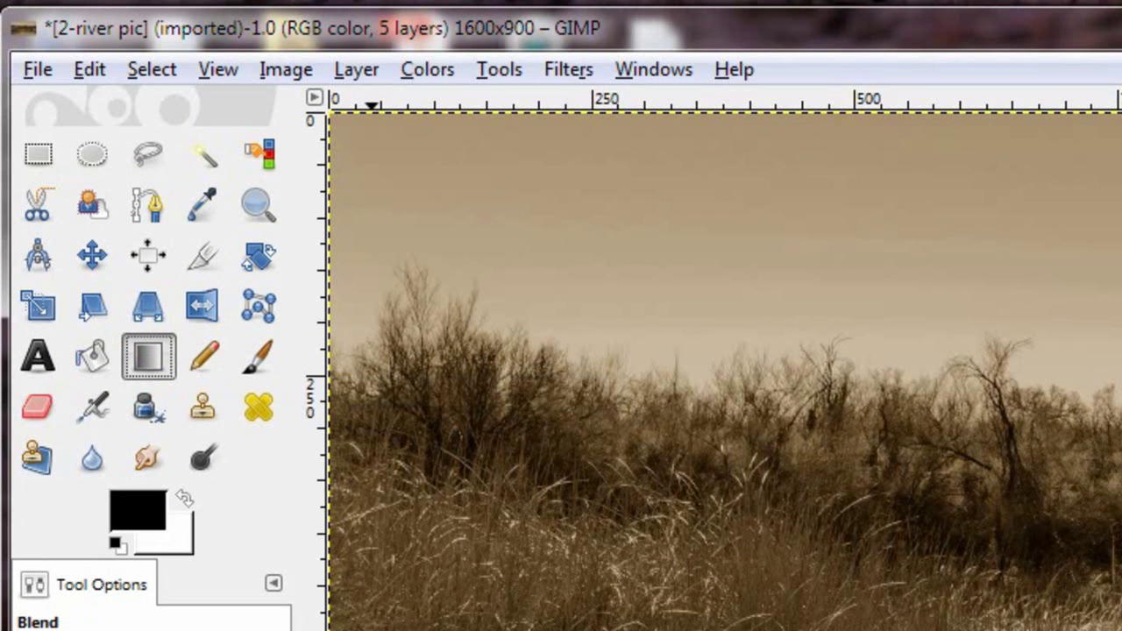
{"action": "left_click", "coordinate": [63, 531]}
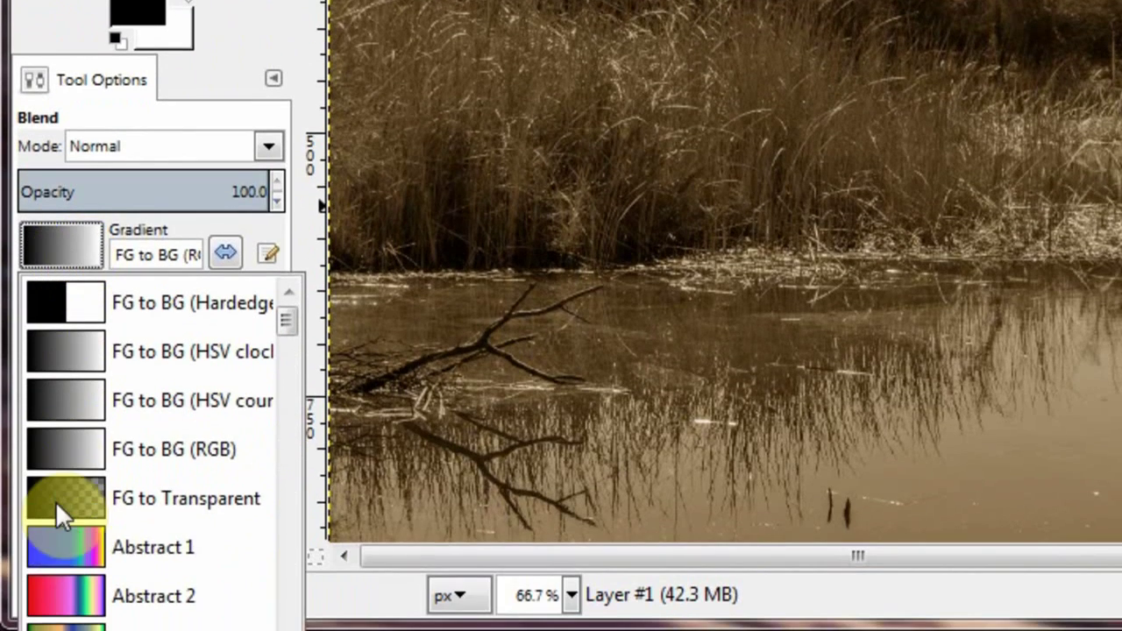
{"action": "left_click", "coordinate": [61, 496]}
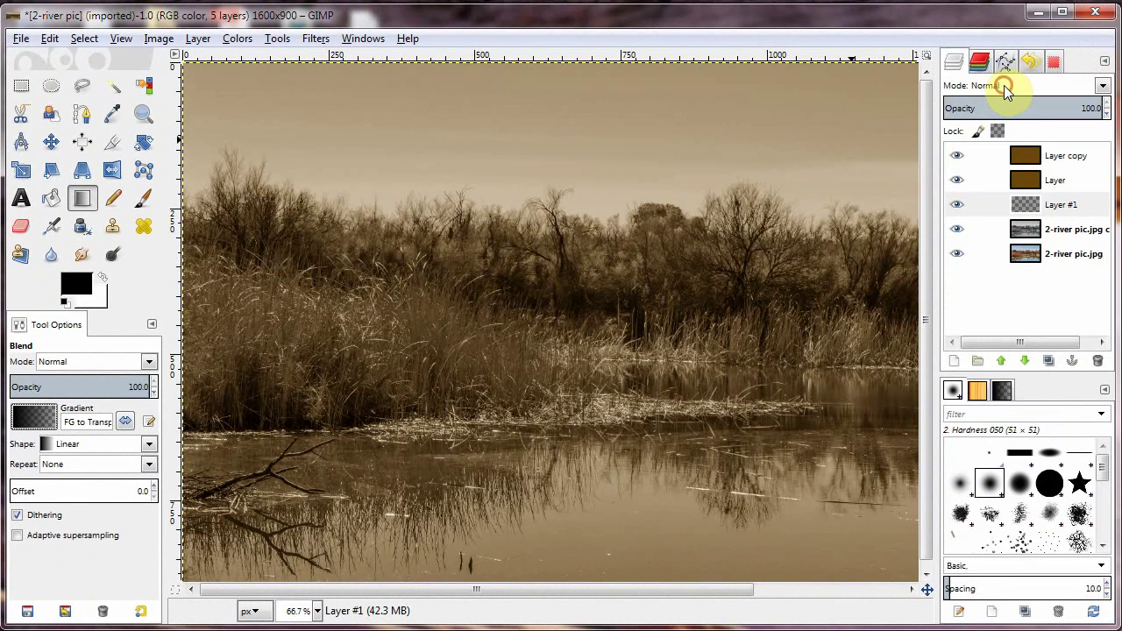
{"action": "left_click", "coordinate": [1005, 85]}
{"action": "left_click", "coordinate": [1005, 298]}
{"action": "left_click", "coordinate": [1020, 205]}
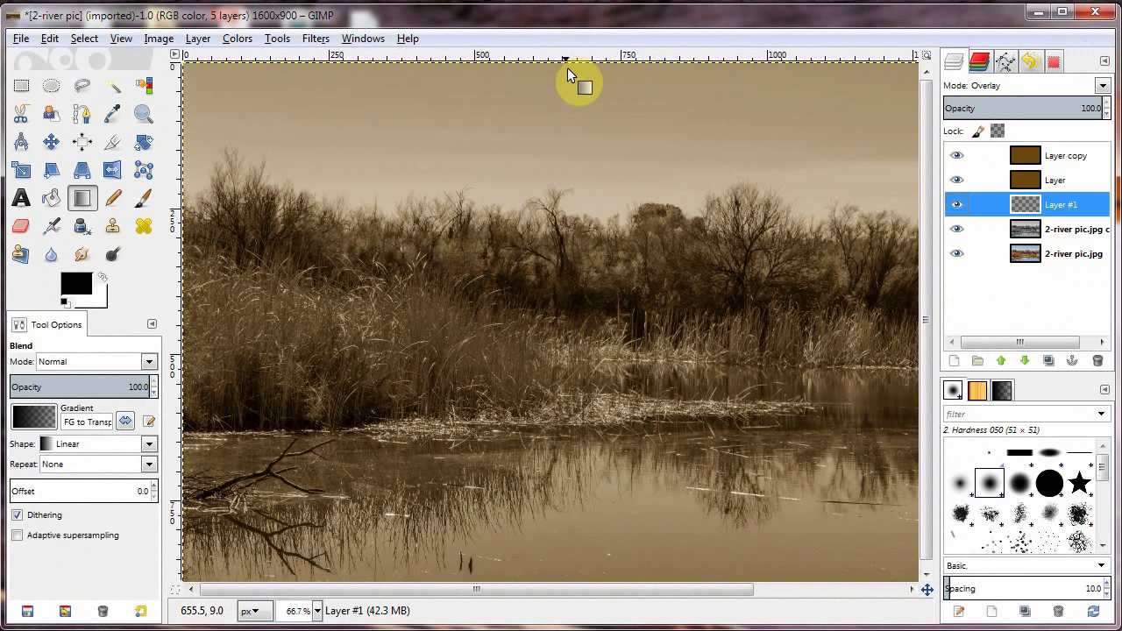
Lay linear black-to-transparent gradients fading down from the top edge and up from the bottom edge
{"action": "left_click_drag", "start_coordinate": [569, 66], "coordinate": [569, 251]}
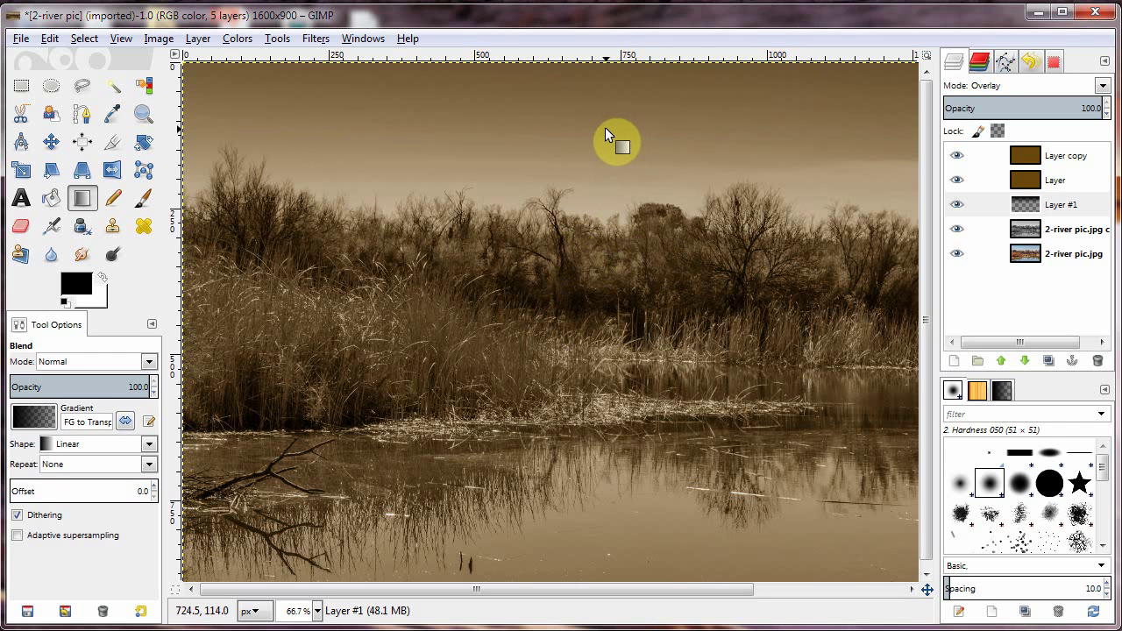
{"action": "left_click_drag", "start_coordinate": [603, 123], "coordinate": [606, 222]}
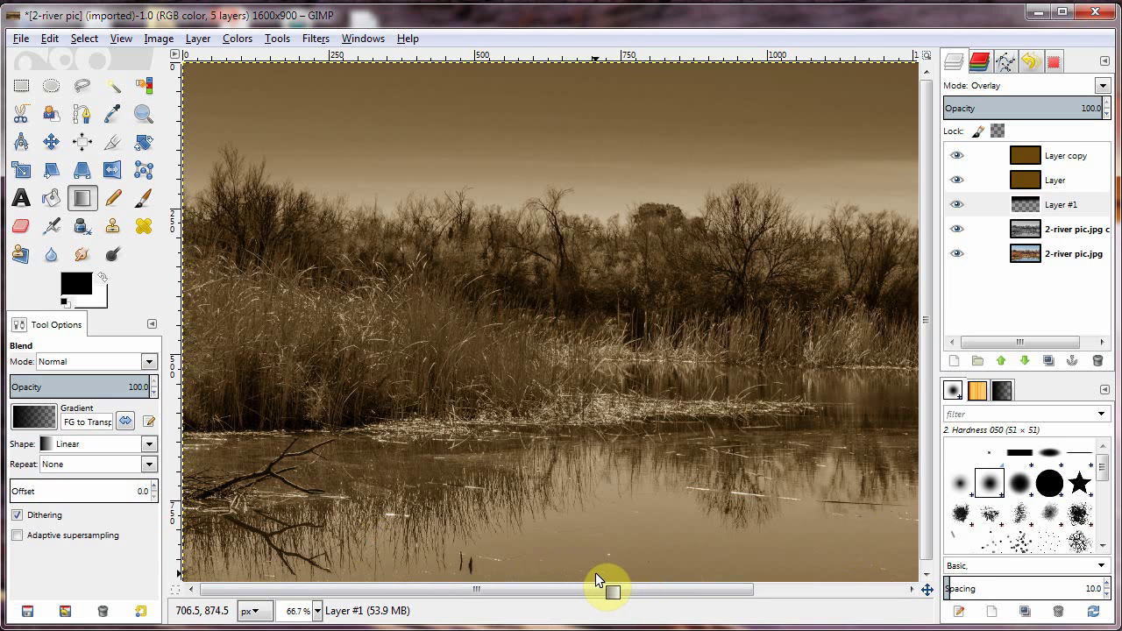
{"action": "left_click_drag", "start_coordinate": [591, 574], "coordinate": [590, 431]}
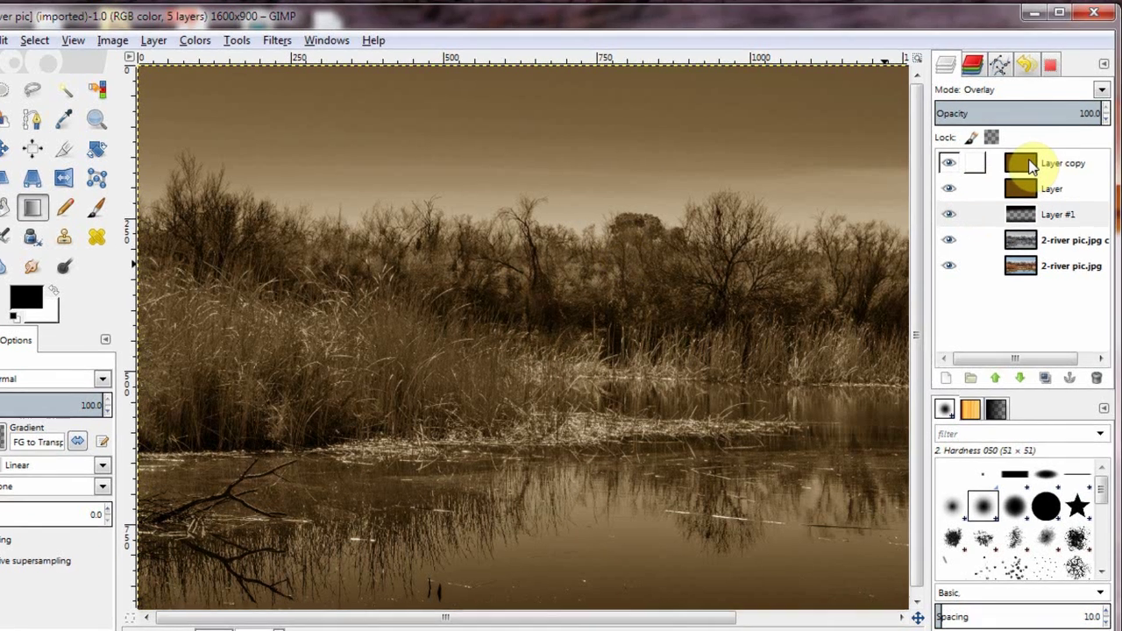
With Layer copy selected, create a merged 'Visible' layer using New from Visible
{"action": "left_click", "coordinate": [1037, 157]}
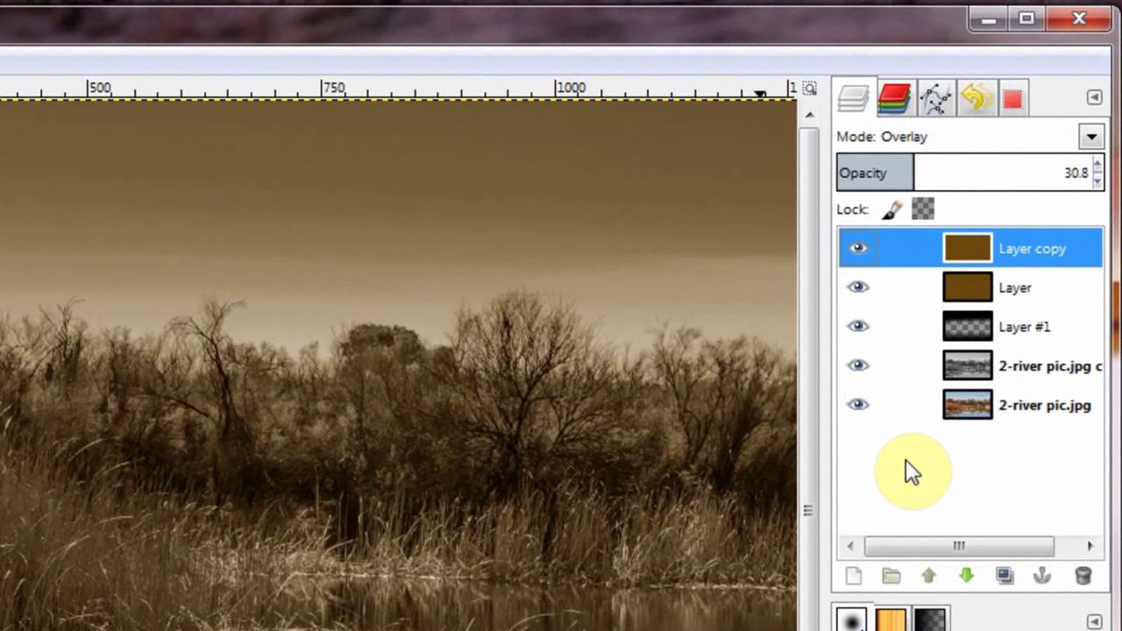
{"action": "right_click", "coordinate": [876, 441]}
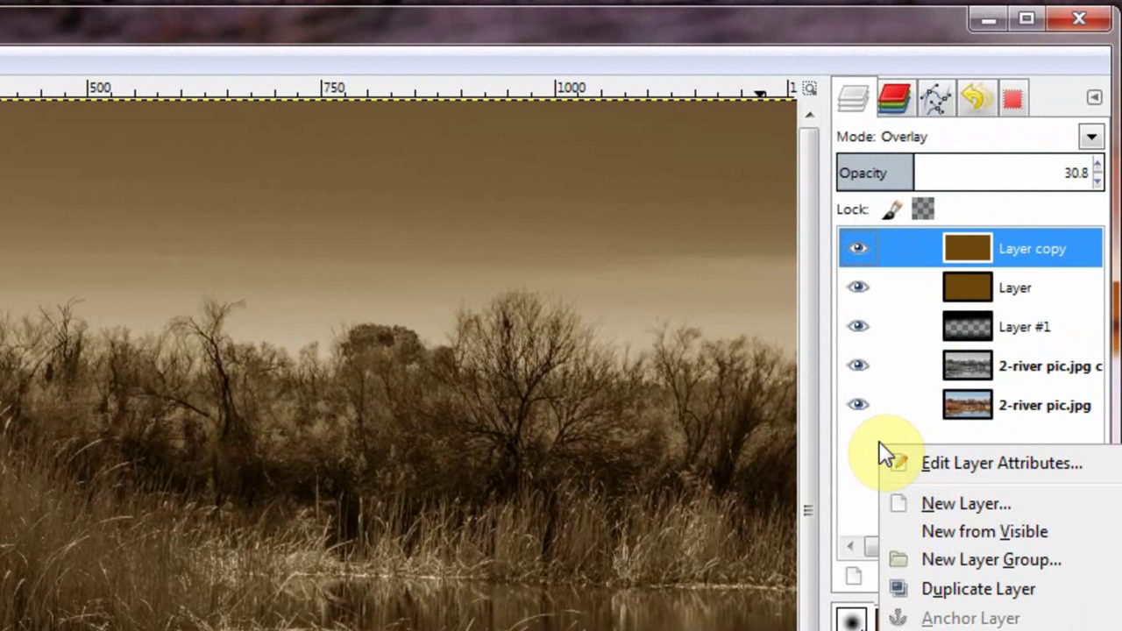
{"action": "left_click", "coordinate": [975, 532]}
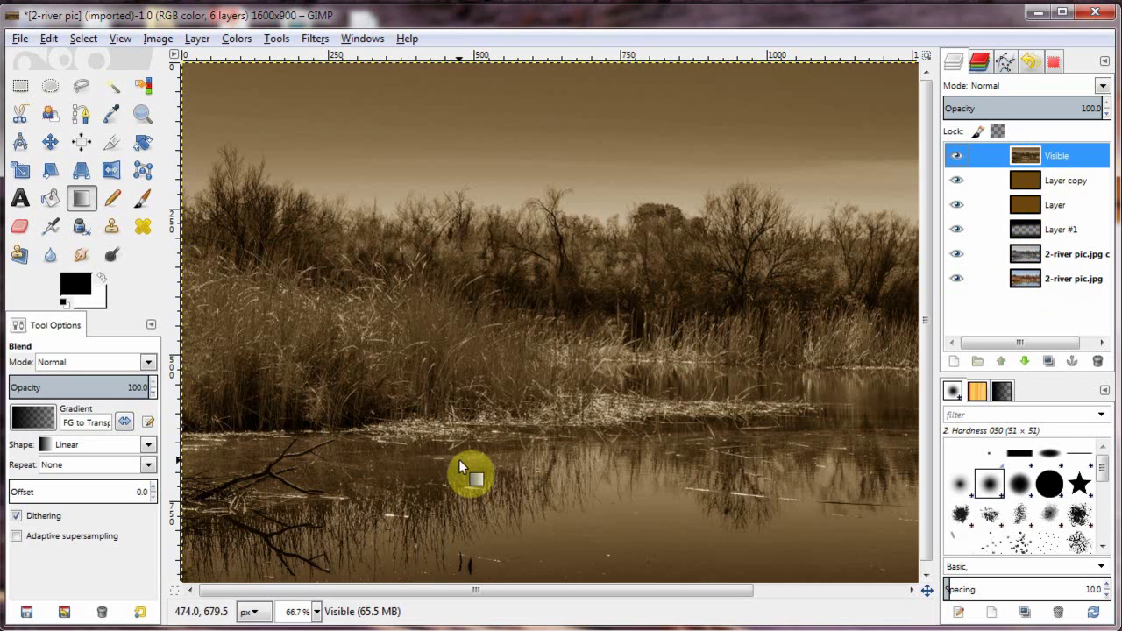
Duplicate the Visible layer and set Dodge/Burn to Highlights, opacity 26.8, size 51.37
{"action": "left_click", "coordinate": [111, 257]}
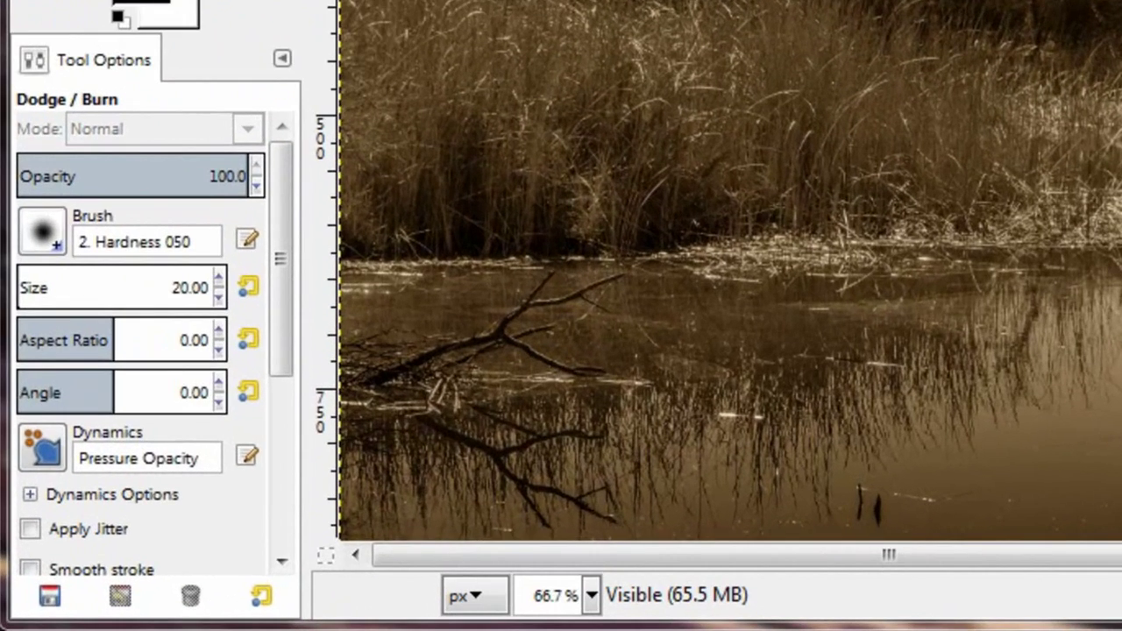
{"action": "key", "text": "shift+ctrl+d"}
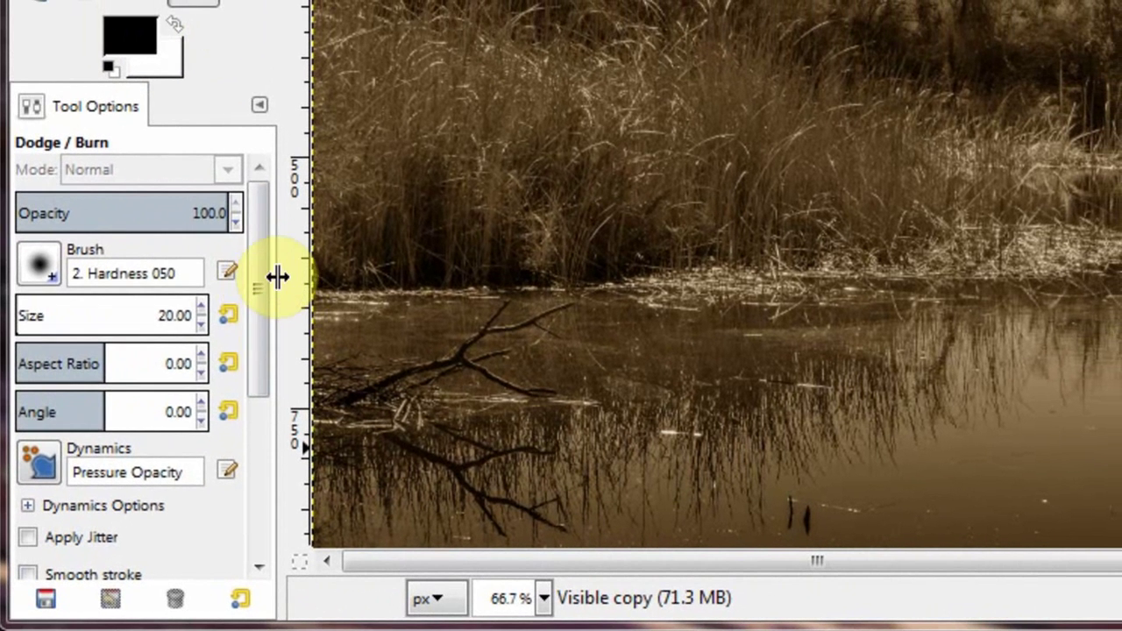
{"action": "left_click_drag", "start_coordinate": [252, 277], "coordinate": [249, 446]}
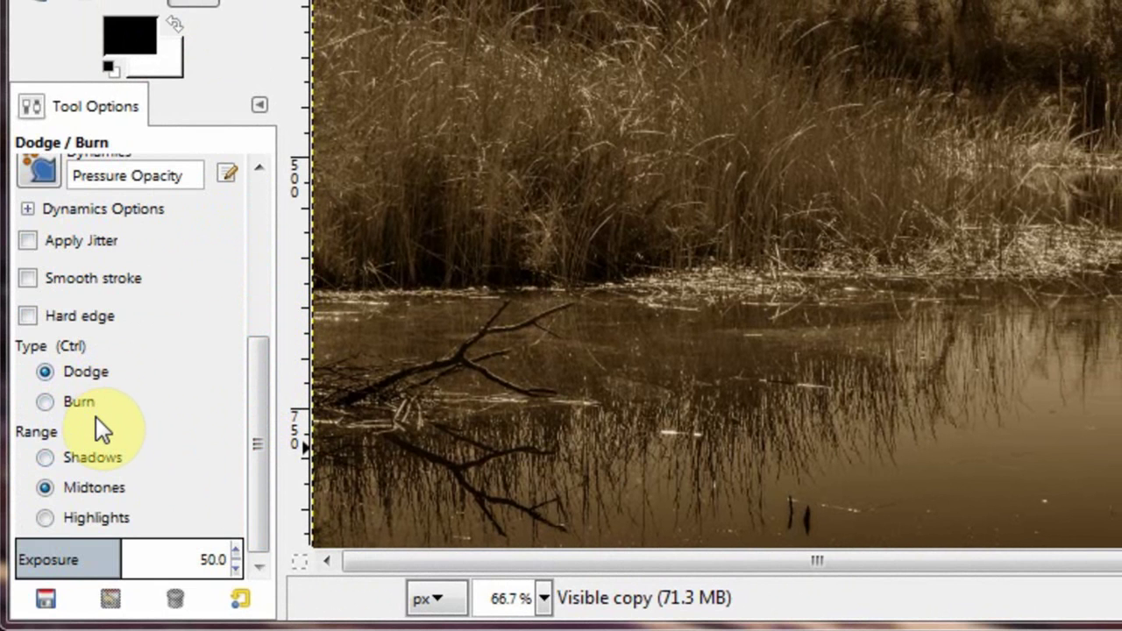
{"action": "left_click", "coordinate": [46, 518]}
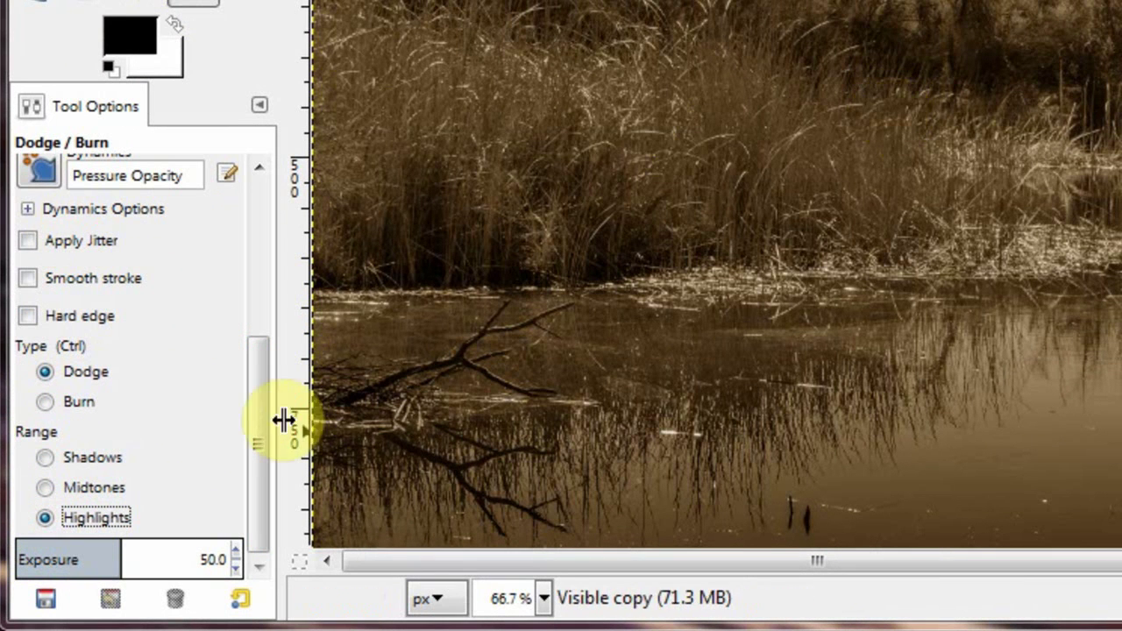
{"action": "mouse_move", "coordinate": [265, 421]}
{"action": "left_mouse_down"}
{"action": "mouse_move", "coordinate": [259, 282]}
{"action": "mouse_move", "coordinate": [278, 230]}
{"action": "left_mouse_up"}
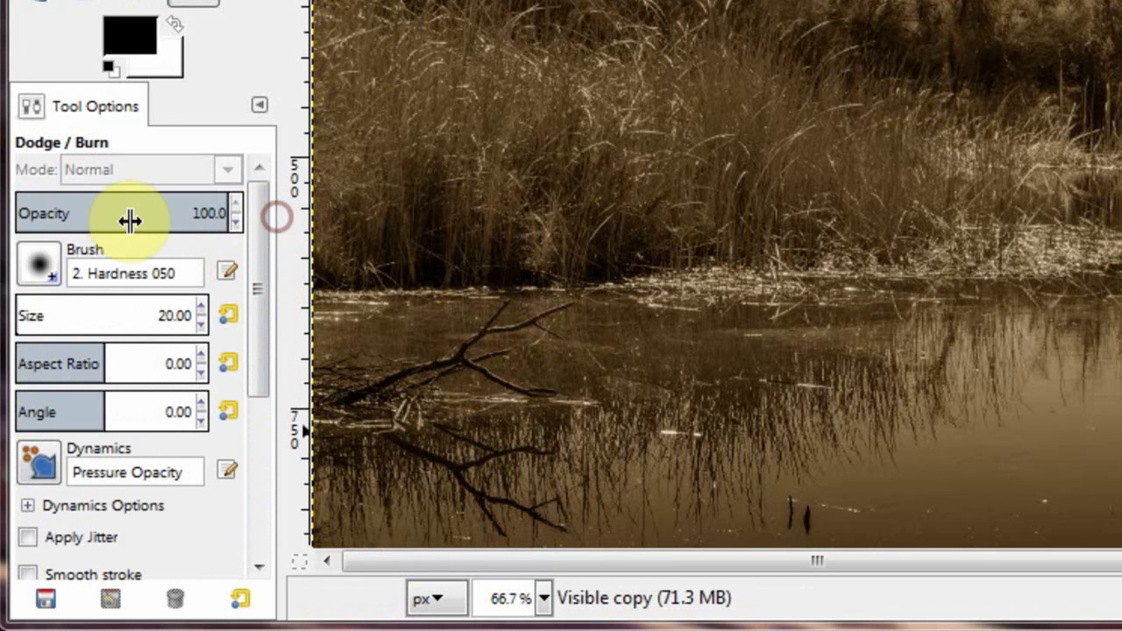
{"action": "left_click", "coordinate": [71, 207]}
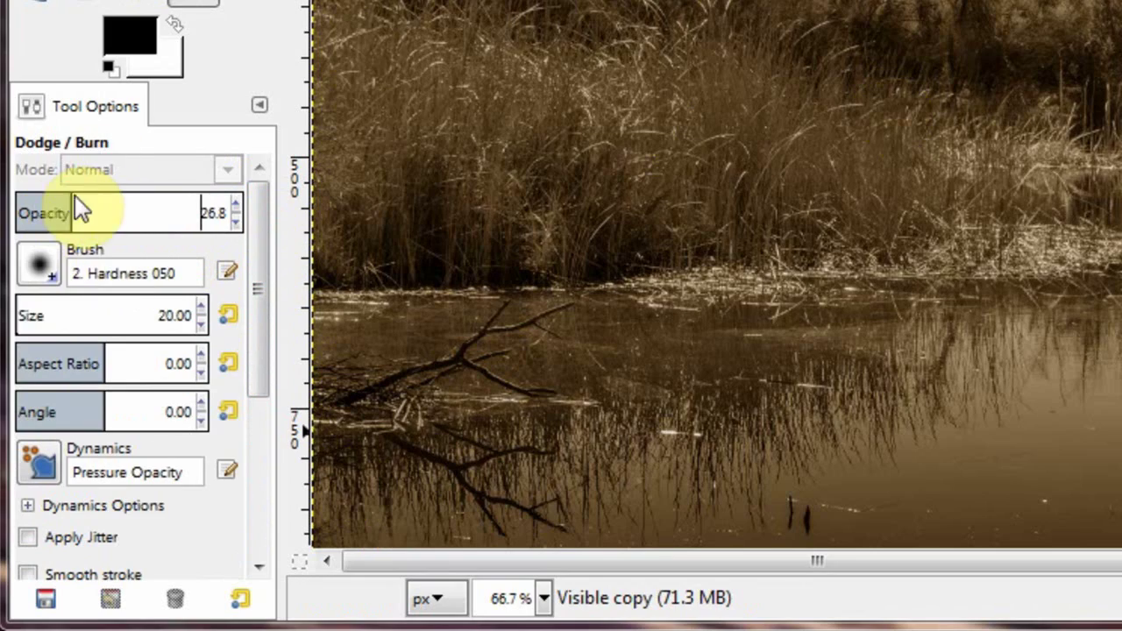
{"action": "left_click", "coordinate": [25, 314]}
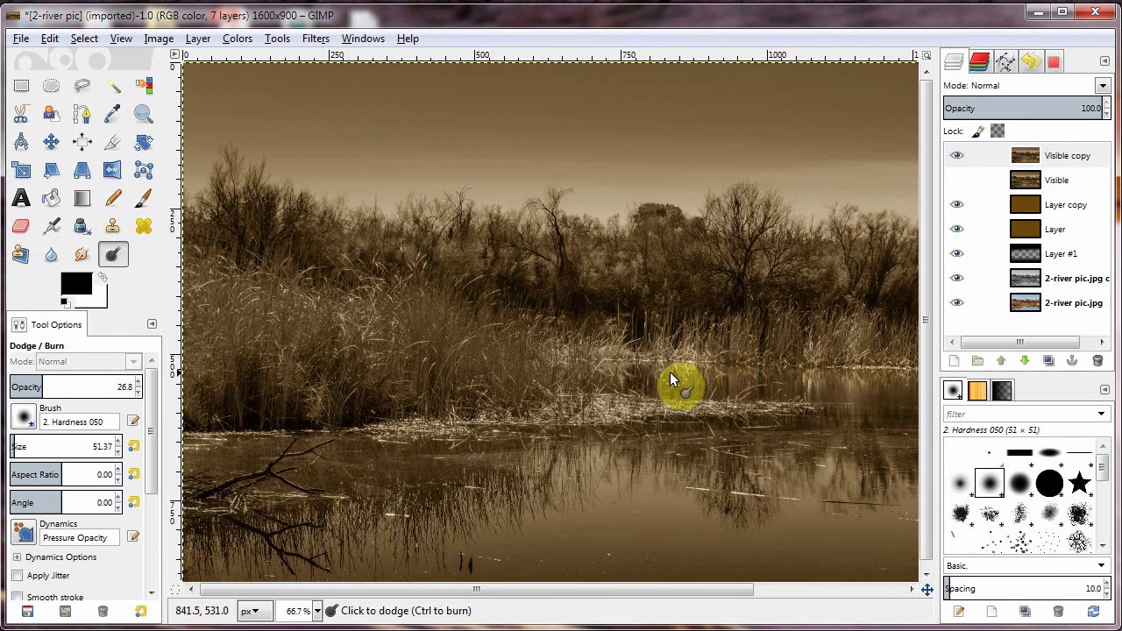
Dodge the reeds along the grassy bank and water's edge to lighten them
{"action": "left_click", "coordinate": [603, 354]}
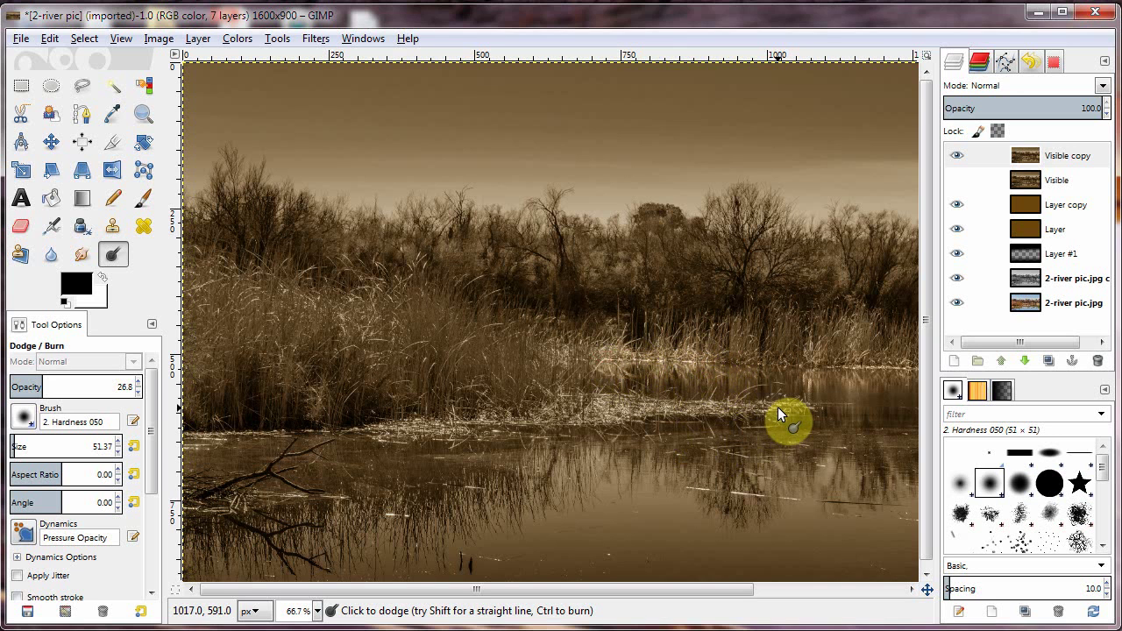
{"action": "mouse_move", "coordinate": [778, 406]}
{"action": "left_mouse_down"}
{"action": "mouse_move", "coordinate": [608, 403]}
{"action": "mouse_move", "coordinate": [503, 426]}
{"action": "left_mouse_up"}
{"action": "mouse_move", "coordinate": [422, 421]}
{"action": "left_mouse_down"}
{"action": "mouse_move", "coordinate": [185, 438]}
{"action": "mouse_move", "coordinate": [194, 425]}
{"action": "mouse_move", "coordinate": [201, 448]}
{"action": "mouse_move", "coordinate": [231, 424]}
{"action": "mouse_move", "coordinate": [263, 436]}
{"action": "mouse_move", "coordinate": [267, 422]}
{"action": "mouse_move", "coordinate": [295, 446]}
{"action": "mouse_move", "coordinate": [313, 426]}
{"action": "mouse_move", "coordinate": [338, 440]}
{"action": "mouse_move", "coordinate": [366, 420]}
{"action": "mouse_move", "coordinate": [378, 431]}
{"action": "mouse_move", "coordinate": [532, 433]}
{"action": "mouse_move", "coordinate": [780, 467]}
{"action": "left_mouse_up"}
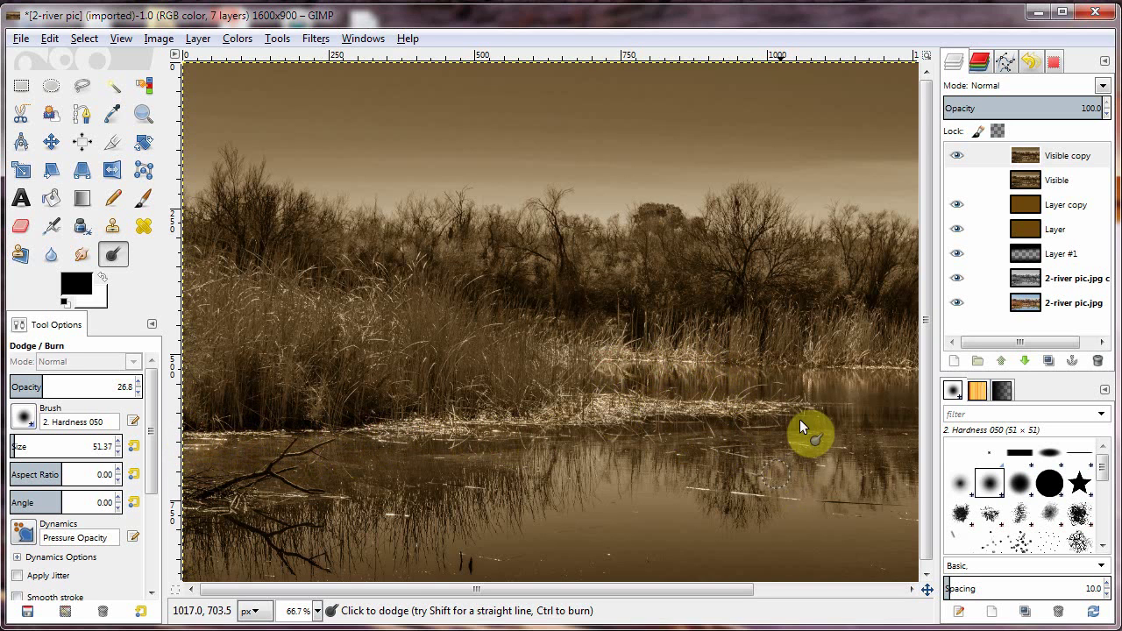
Enlarge the dodge brush to 118.53 and undo a trial stroke on the left reeds
{"action": "left_click", "coordinate": [22, 445]}
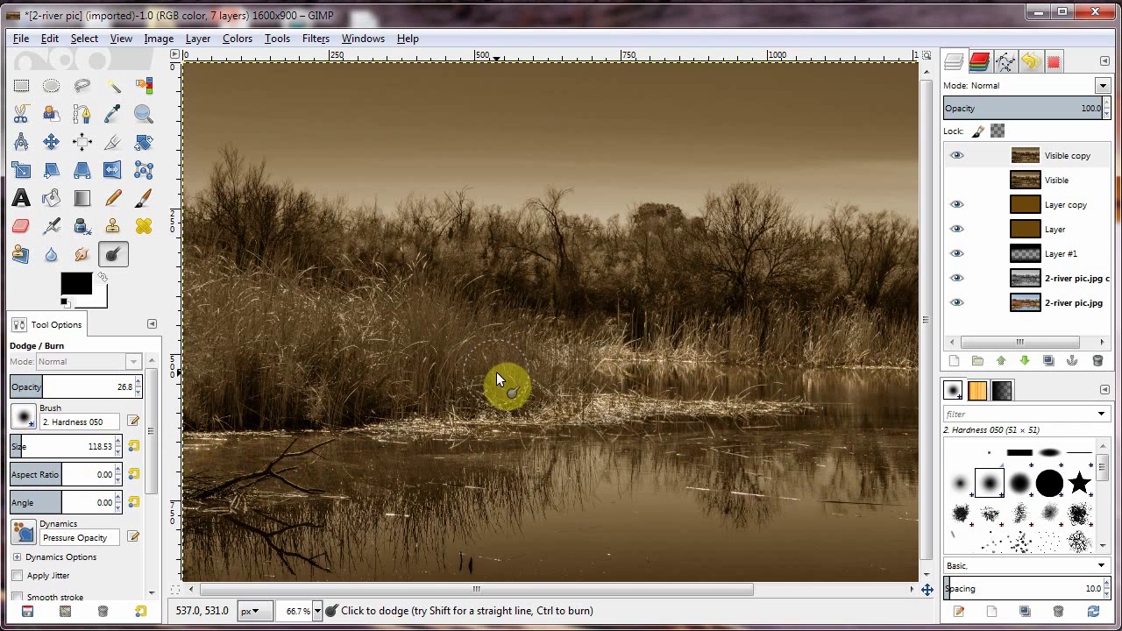
{"action": "mouse_move", "coordinate": [496, 372]}
{"action": "left_mouse_down"}
{"action": "mouse_move", "coordinate": [390, 292]}
{"action": "mouse_move", "coordinate": [387, 310]}
{"action": "mouse_move", "coordinate": [241, 284]}
{"action": "mouse_move", "coordinate": [286, 290]}
{"action": "mouse_move", "coordinate": [387, 355]}
{"action": "mouse_move", "coordinate": [461, 506]}
{"action": "mouse_move", "coordinate": [378, 335]}
{"action": "left_mouse_up"}
{"action": "key", "text": "ctrl+z"}
Lower the dodge strength to 8.5 and lightly brighten the reeds near the left bank
{"action": "left_click", "coordinate": [20, 386]}
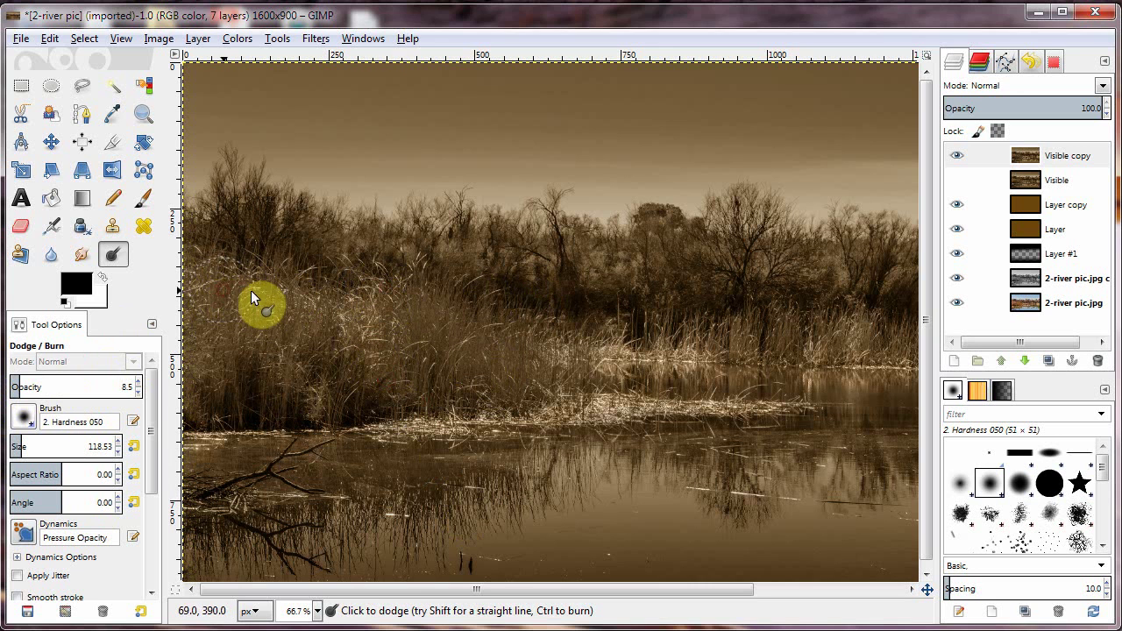
{"action": "left_click", "coordinate": [306, 318]}
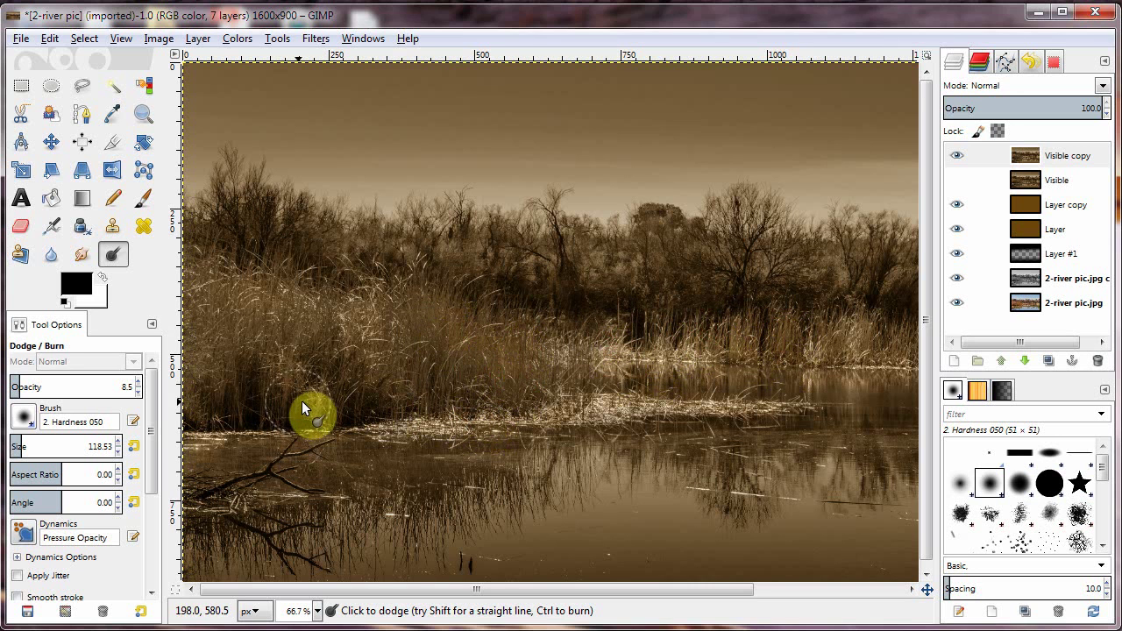
{"action": "left_click_drag", "start_coordinate": [210, 409], "coordinate": [221, 410]}
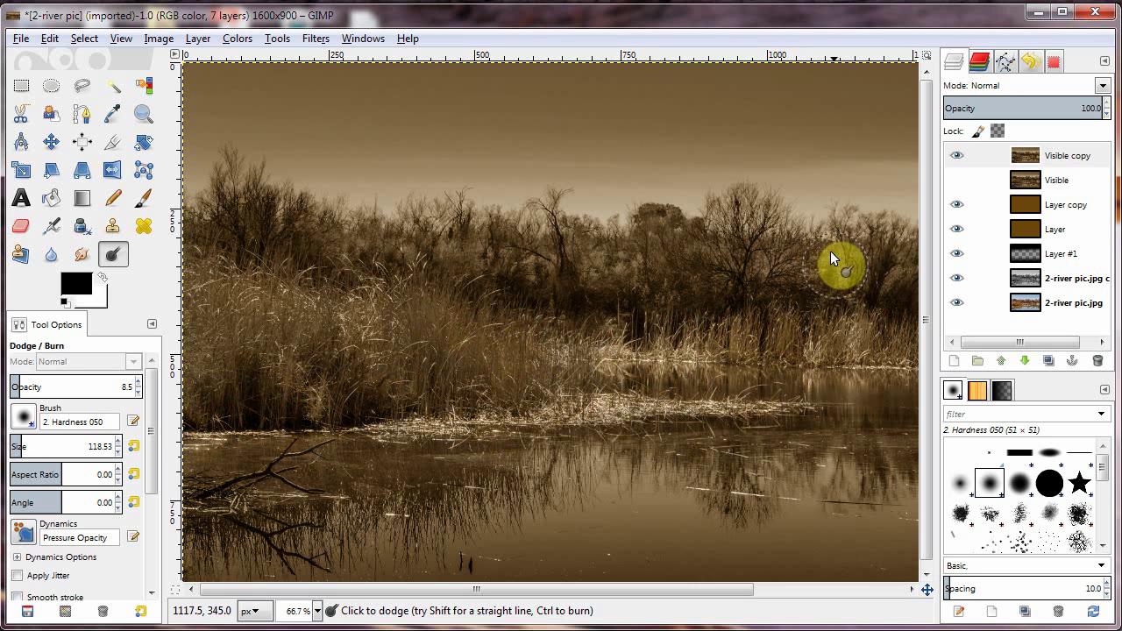
Lighten the central trees along the treeline with soft dodge strokes
{"action": "left_click", "coordinate": [624, 253]}
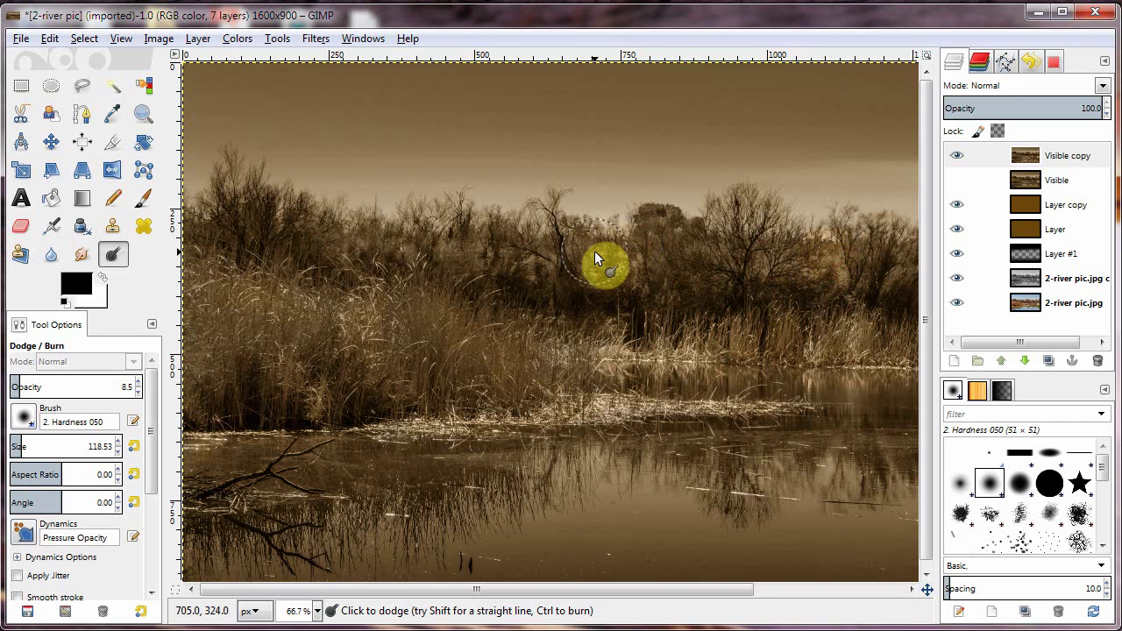
{"action": "left_click", "coordinate": [614, 265]}
{"action": "mouse_move", "coordinate": [616, 274]}
{"action": "left_mouse_down"}
{"action": "mouse_move", "coordinate": [534, 281]}
{"action": "mouse_move", "coordinate": [543, 253]}
{"action": "mouse_move", "coordinate": [533, 265]}
{"action": "mouse_move", "coordinate": [512, 254]}
{"action": "mouse_move", "coordinate": [435, 261]}
{"action": "mouse_move", "coordinate": [476, 254]}
{"action": "mouse_move", "coordinate": [348, 244]}
{"action": "mouse_move", "coordinate": [374, 258]}
{"action": "mouse_move", "coordinate": [335, 235]}
{"action": "mouse_move", "coordinate": [430, 258]}
{"action": "left_mouse_up"}
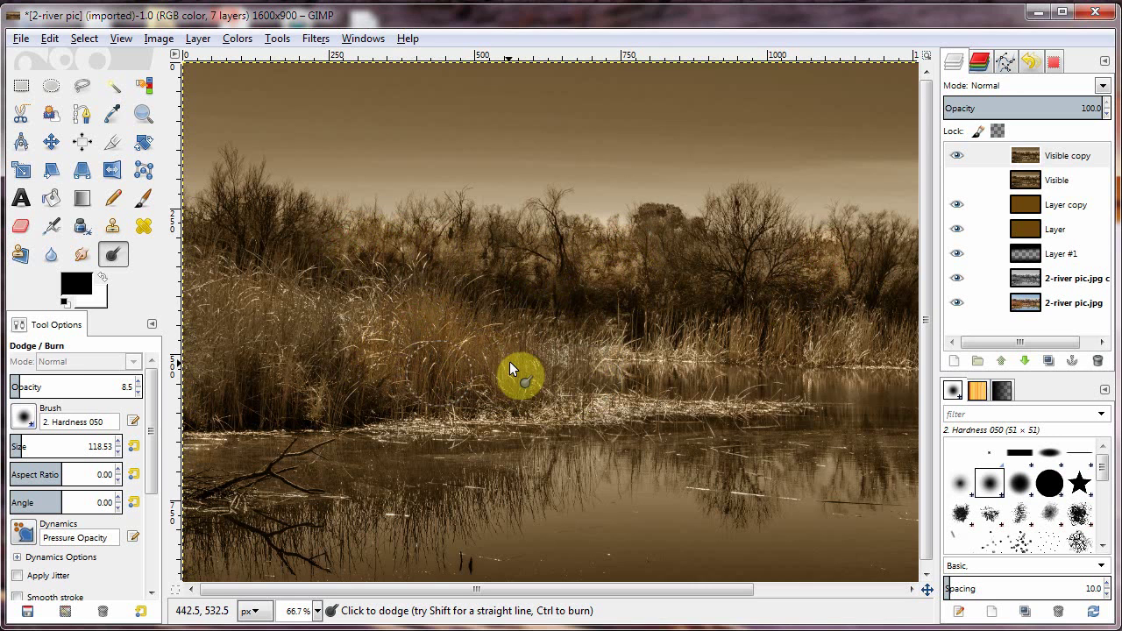
{"action": "key", "text": "ctrl"}
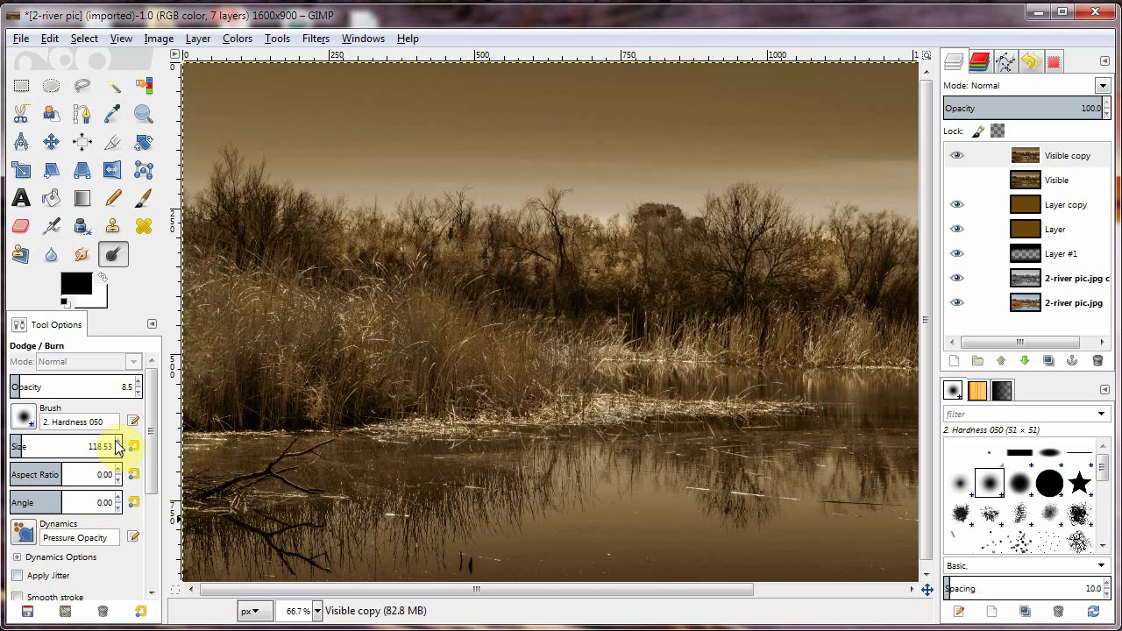
Switch the brush to Burn on Midtones and darken the reeds along the water's edge
{"action": "scroll", "coordinate": [143, 473], "scroll_direction": "down", "scroll_amount": 5}
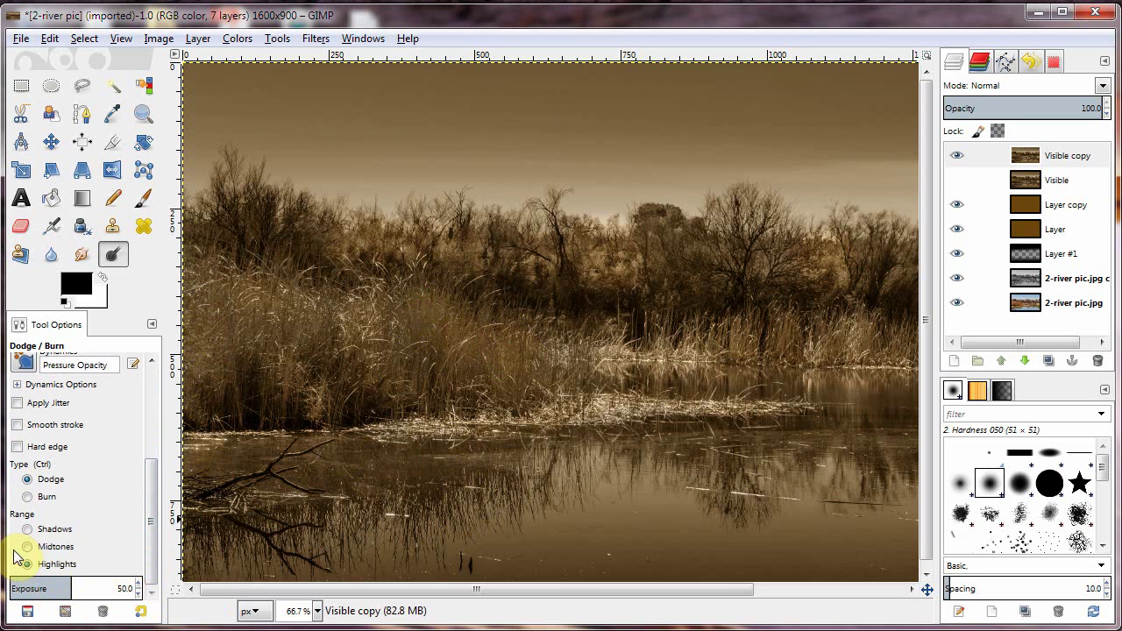
{"action": "left_click", "coordinate": [28, 549]}
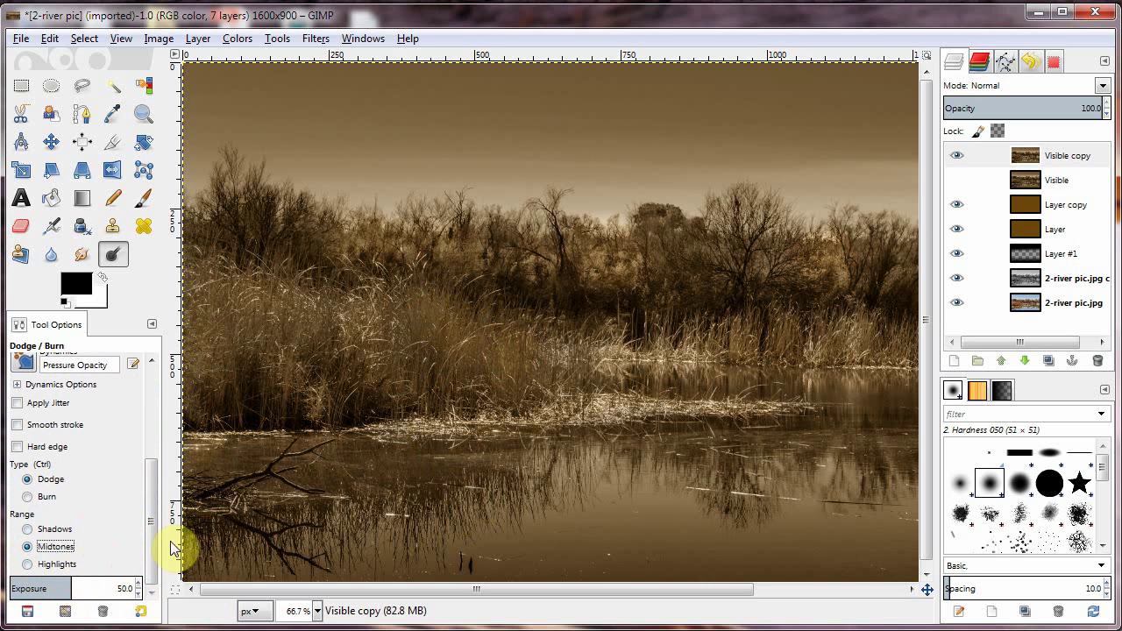
{"action": "left_click", "coordinate": [27, 496]}
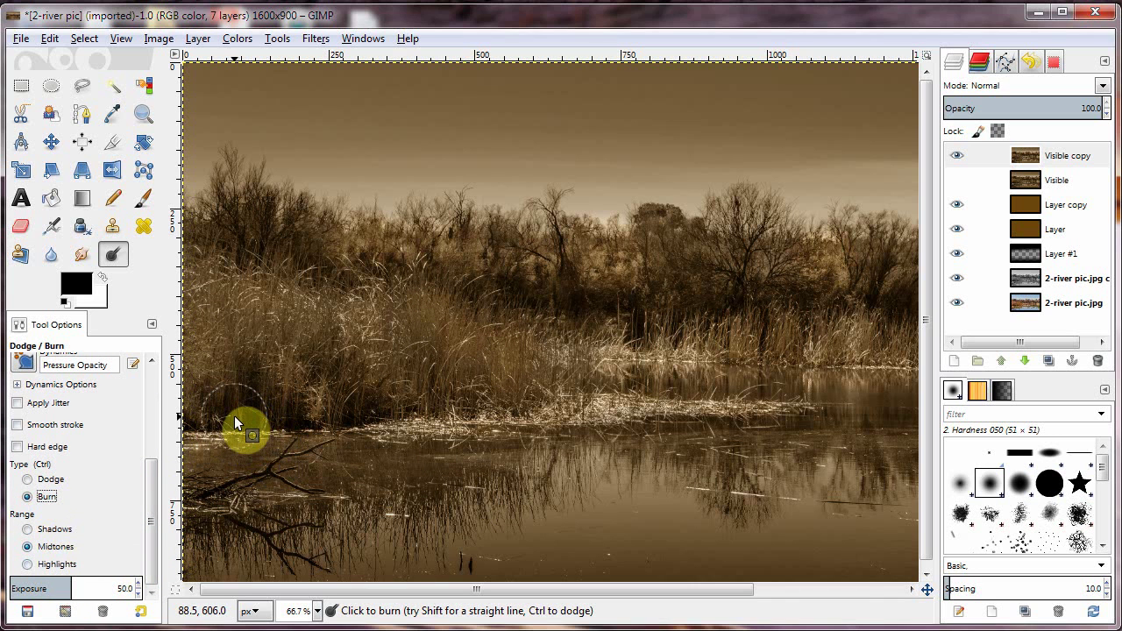
{"action": "mouse_move", "coordinate": [234, 415]}
{"action": "left_mouse_down"}
{"action": "mouse_move", "coordinate": [223, 402]}
{"action": "mouse_move", "coordinate": [271, 414]}
{"action": "mouse_move", "coordinate": [290, 448]}
{"action": "mouse_move", "coordinate": [331, 440]}
{"action": "mouse_move", "coordinate": [360, 402]}
{"action": "mouse_move", "coordinate": [357, 437]}
{"action": "left_mouse_up"}
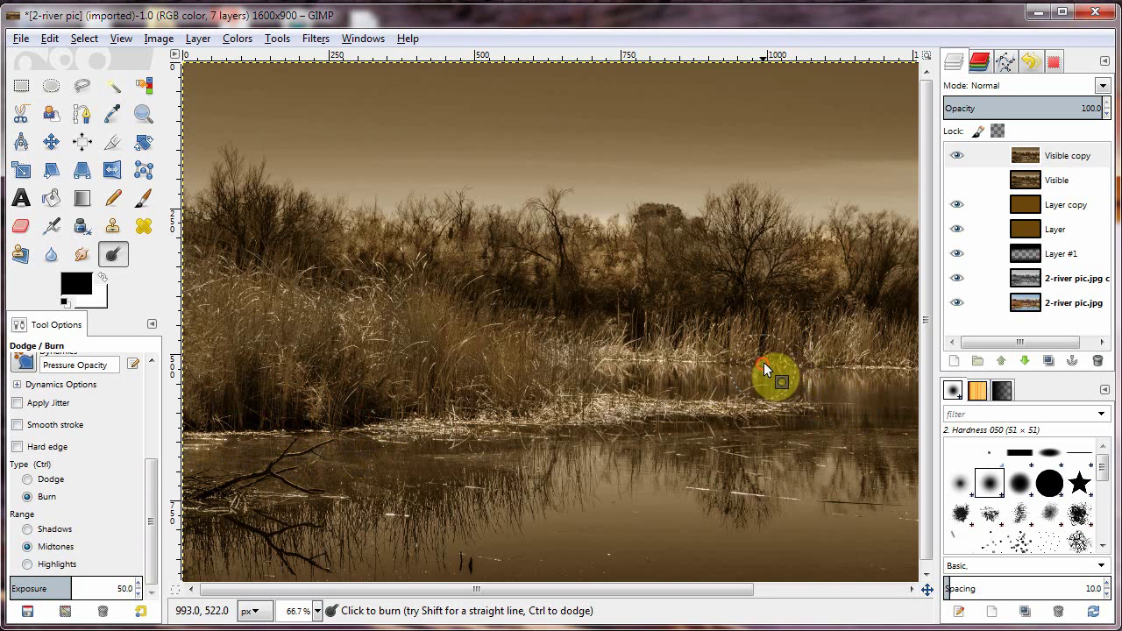
{"action": "left_click", "coordinate": [667, 367]}
{"action": "mouse_move", "coordinate": [638, 375]}
{"action": "left_mouse_down"}
{"action": "mouse_move", "coordinate": [622, 381]}
{"action": "mouse_move", "coordinate": [626, 371]}
{"action": "mouse_move", "coordinate": [738, 402]}
{"action": "left_mouse_up"}
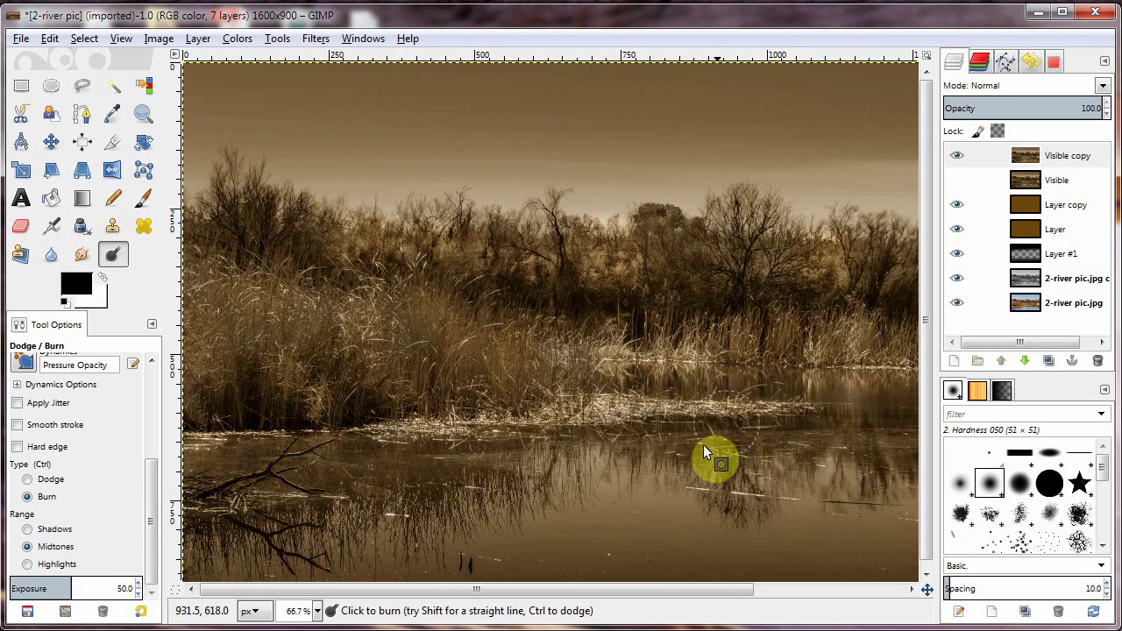
Darken the central, upper-left and right-edge trees and nearby reeds
{"action": "left_click", "coordinate": [661, 236]}
{"action": "left_click", "coordinate": [242, 207]}
{"action": "left_click_drag", "start_coordinate": [203, 239], "coordinate": [226, 240]}
{"action": "left_click", "coordinate": [882, 254]}
{"action": "mouse_move", "coordinate": [882, 253]}
{"action": "left_mouse_down"}
{"action": "mouse_move", "coordinate": [861, 279]}
{"action": "mouse_move", "coordinate": [898, 306]}
{"action": "left_mouse_up"}
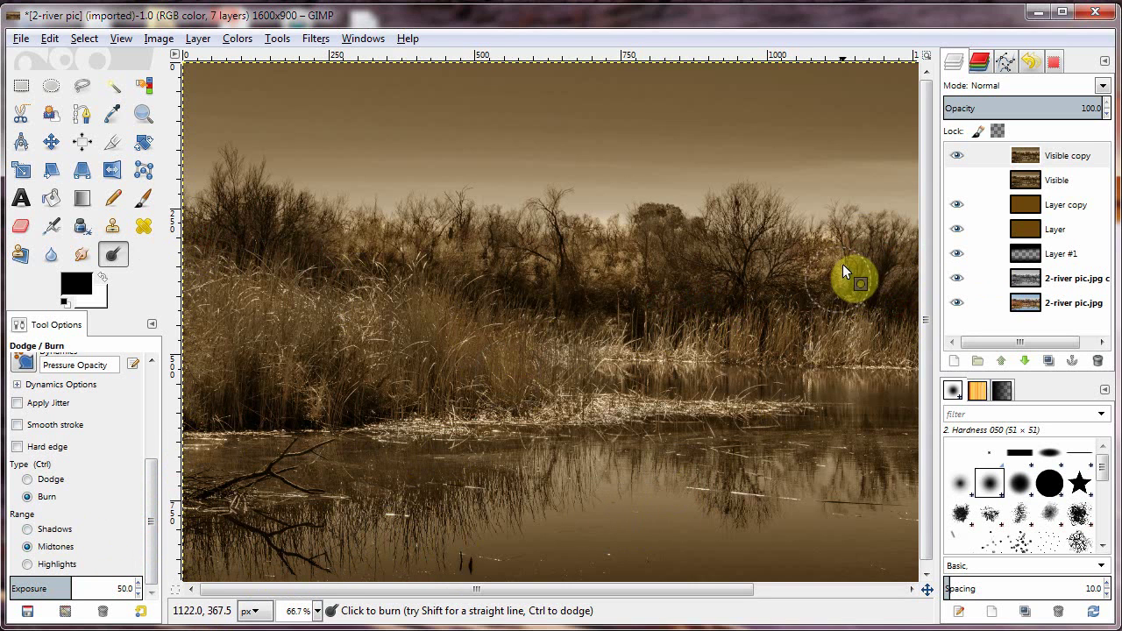
Duplicate the Visible copy layer into Visible copy #1 on top and make it active
{"action": "left_click", "coordinate": [1033, 164]}
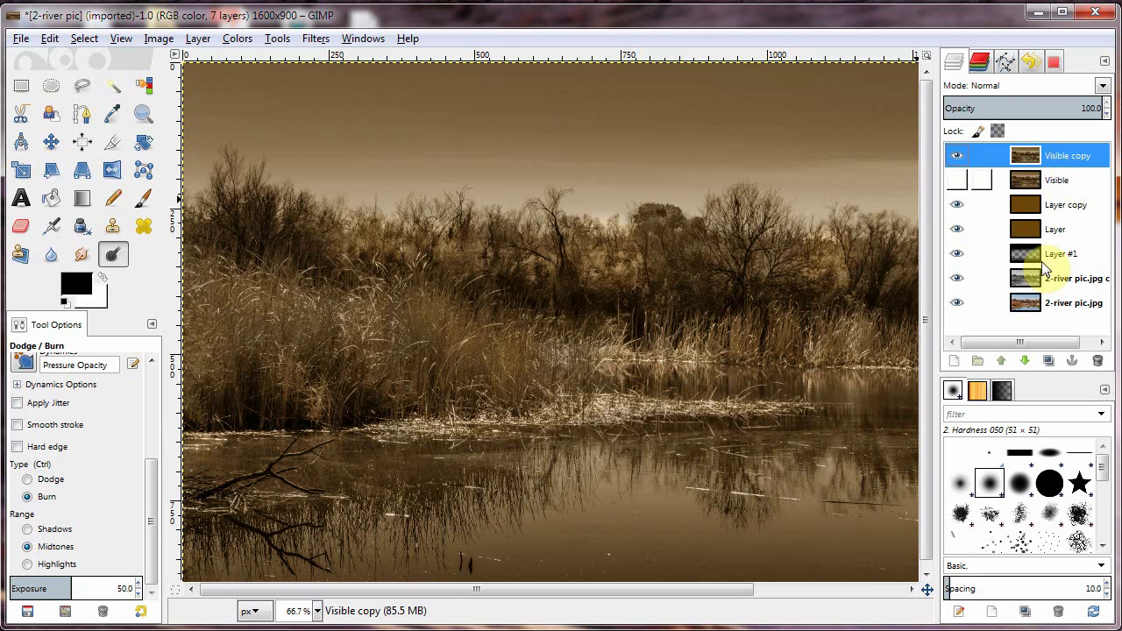
{"action": "left_click", "coordinate": [1048, 362]}
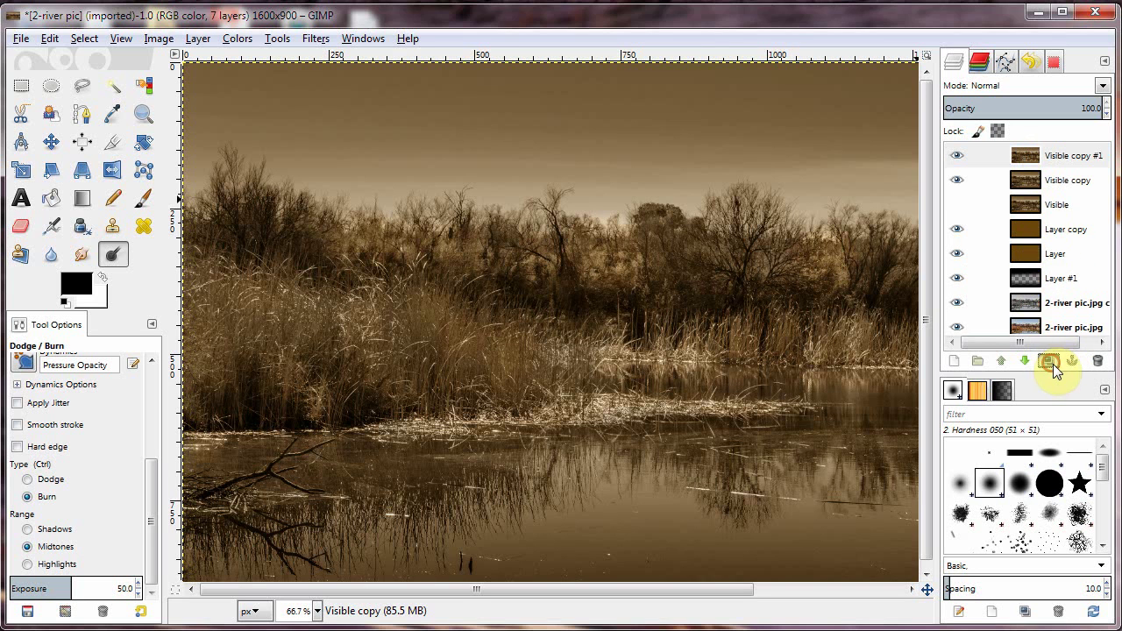
{"action": "left_click", "coordinate": [1031, 211]}
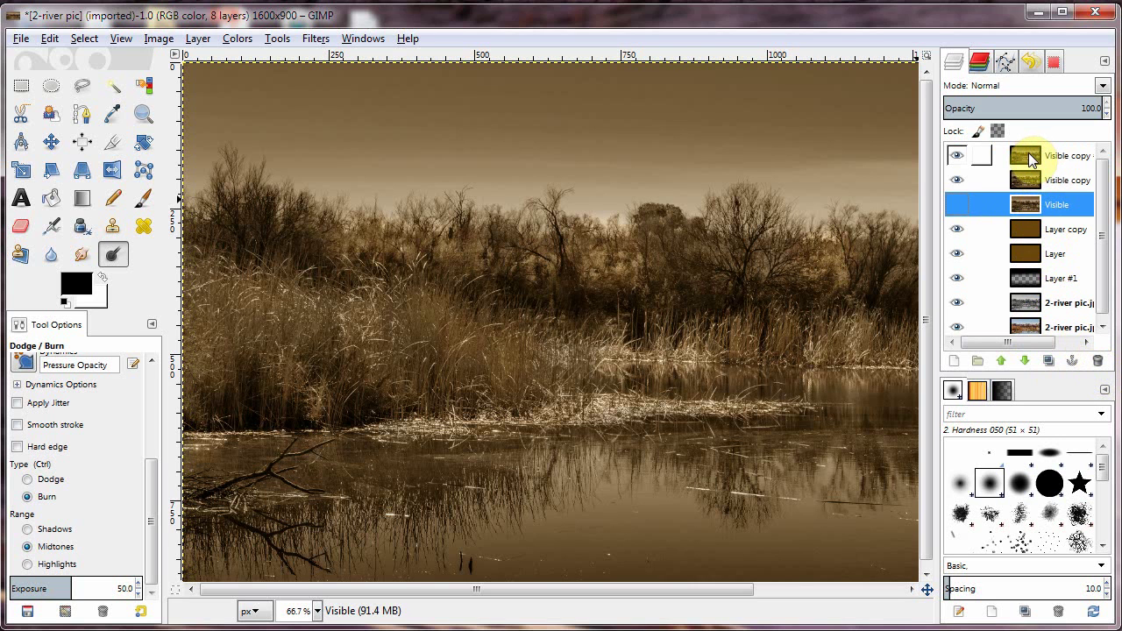
{"action": "left_click", "coordinate": [1030, 162]}
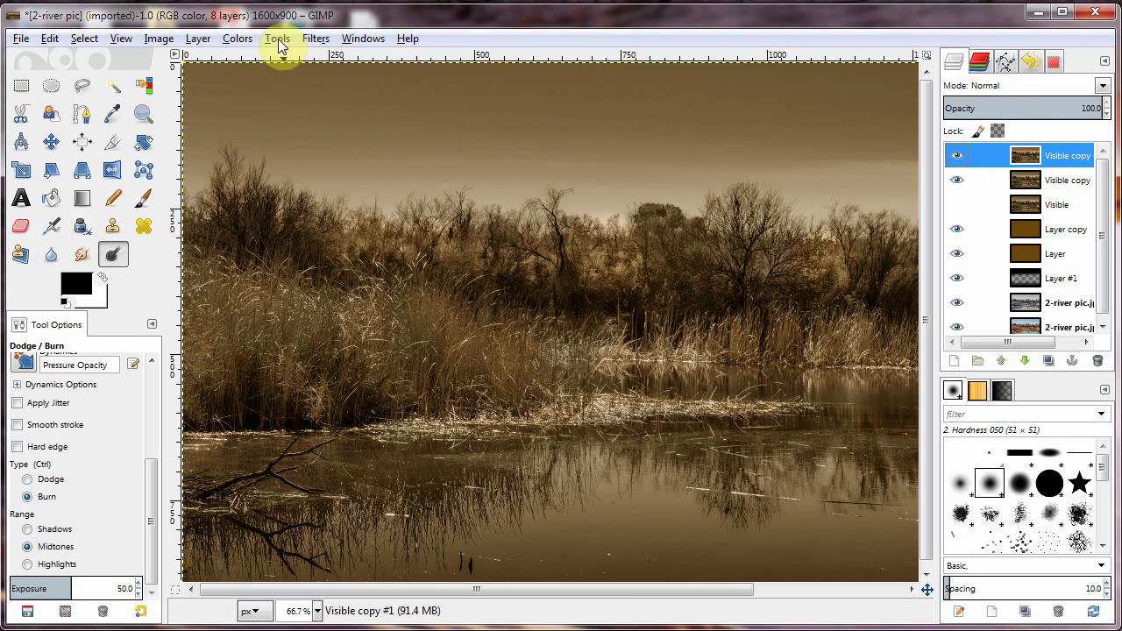
Launch the G'MIC filter window and fit the whole image with Shift+Ctrl+J
{"action": "left_click", "coordinate": [315, 42]}
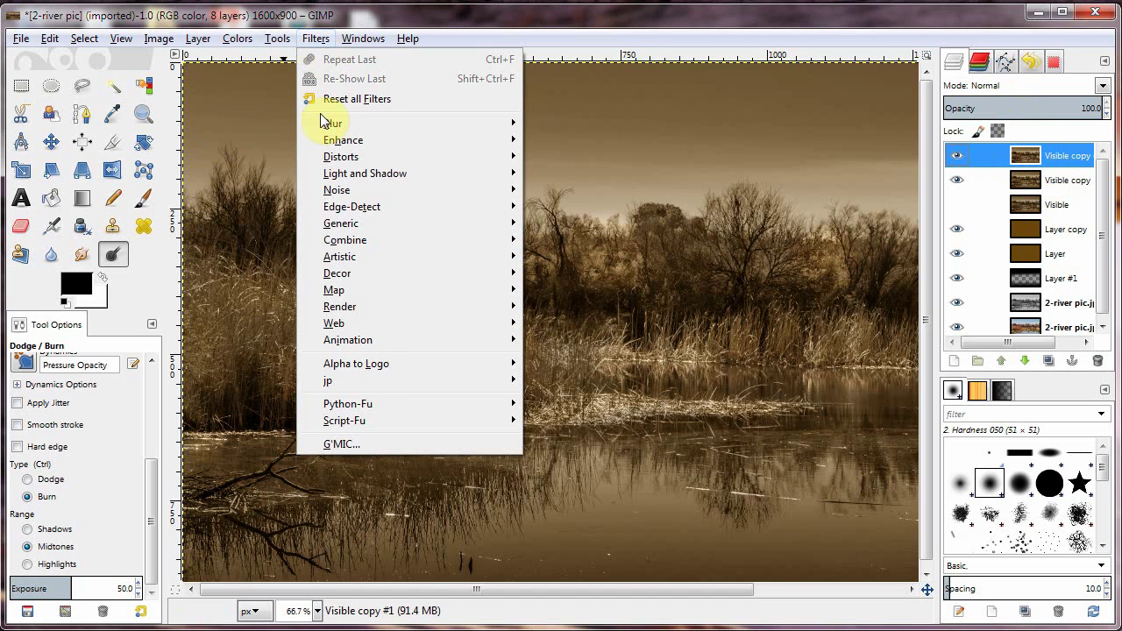
{"action": "left_click", "coordinate": [344, 442]}
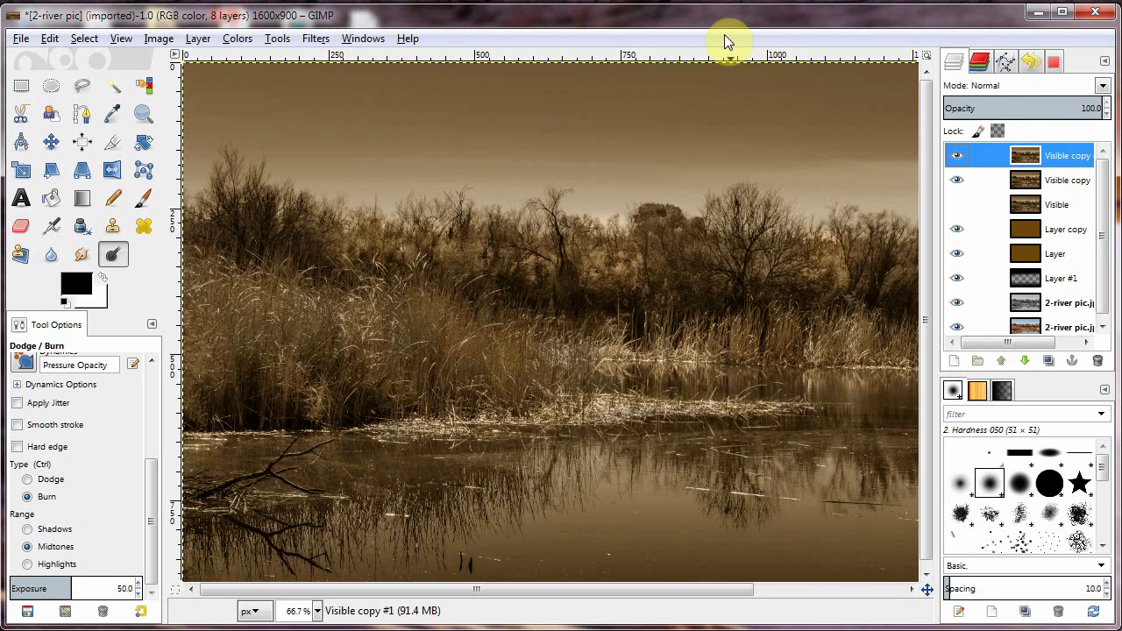
{"action": "key", "text": "ctrl+shift+j"}
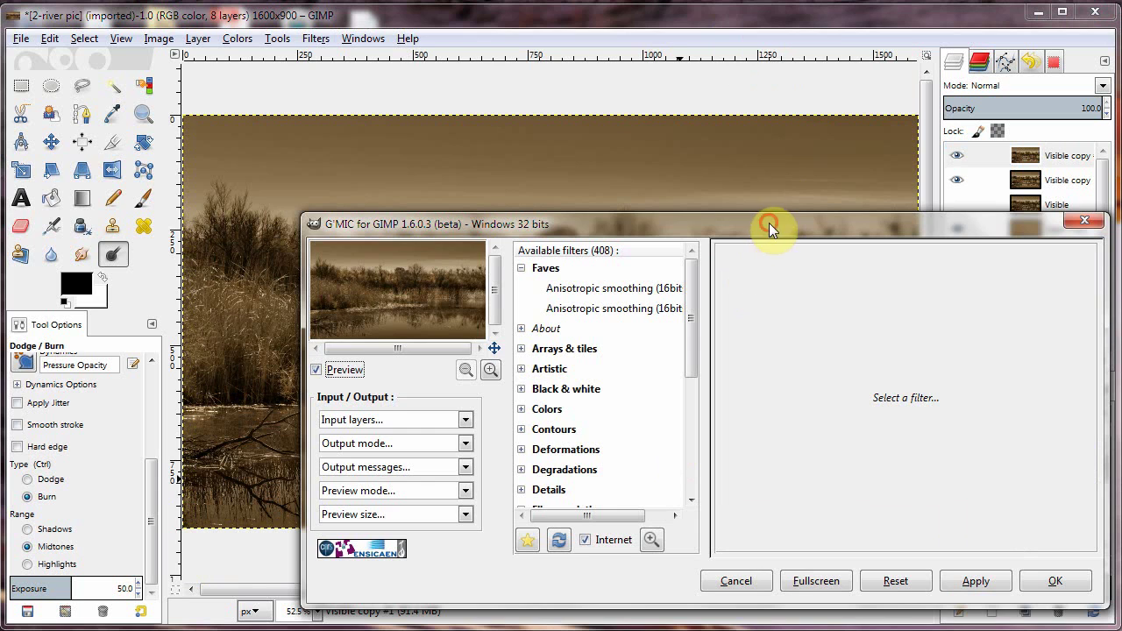
{"action": "mouse_move", "coordinate": [769, 222]}
{"action": "left_mouse_down"}
{"action": "mouse_move", "coordinate": [491, 50]}
{"action": "mouse_move", "coordinate": [471, 24]}
{"action": "left_mouse_up"}
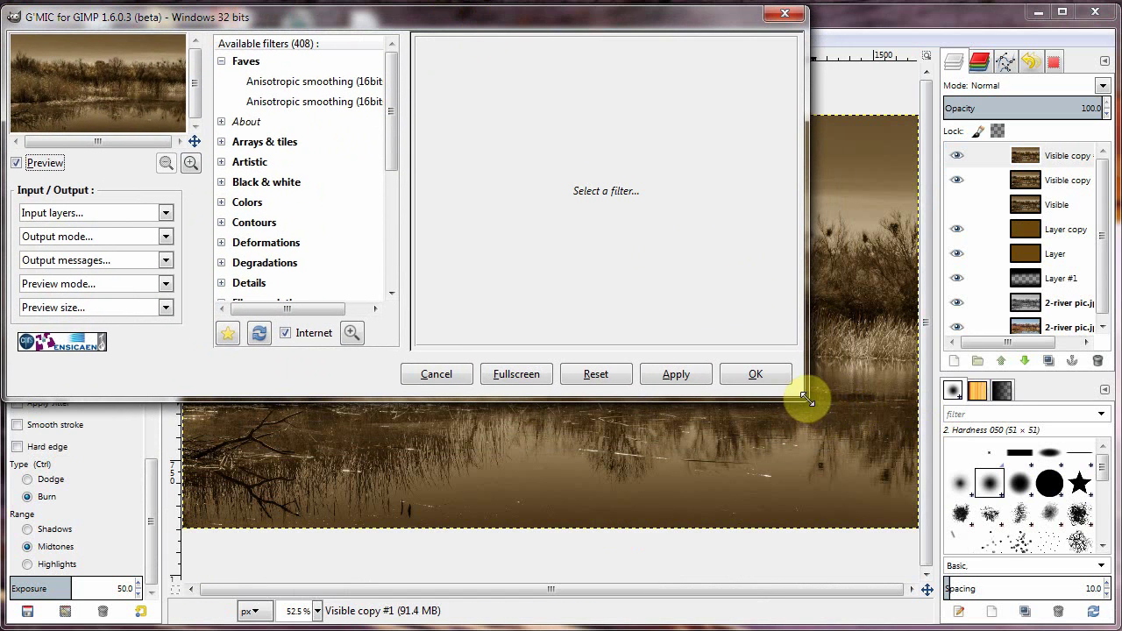
Enlarge the G'MIC window and select Patterns > Resynthetize texture
{"action": "left_click_drag", "start_coordinate": [804, 397], "coordinate": [1109, 593]}
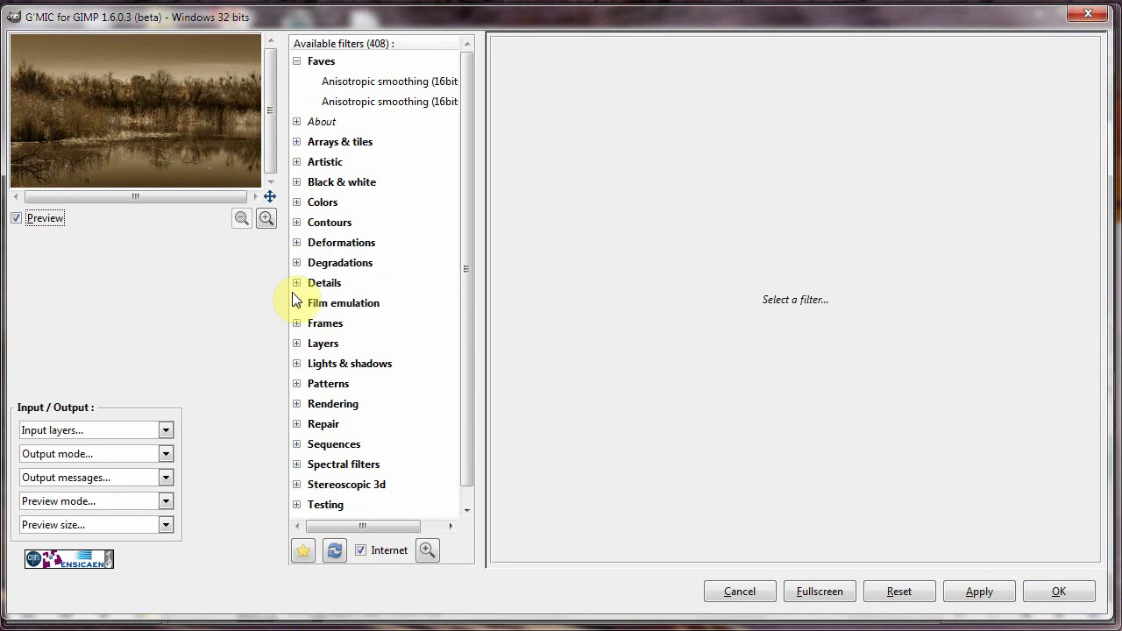
{"action": "left_click_drag", "start_coordinate": [279, 292], "coordinate": [681, 369]}
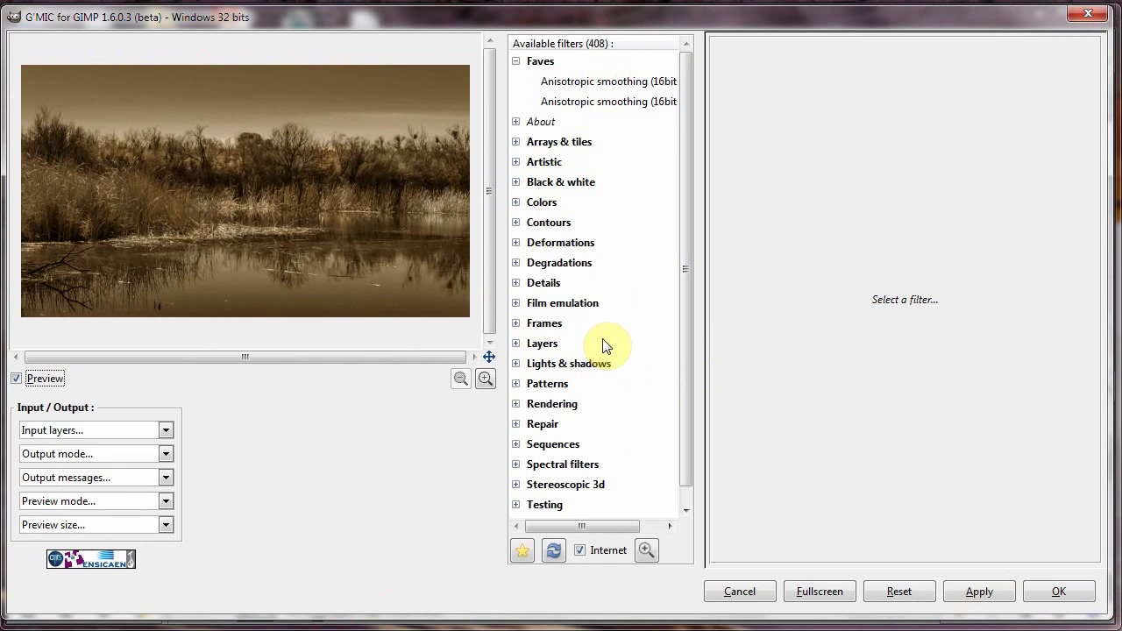
{"action": "left_click_drag", "start_coordinate": [690, 301], "coordinate": [690, 393]}
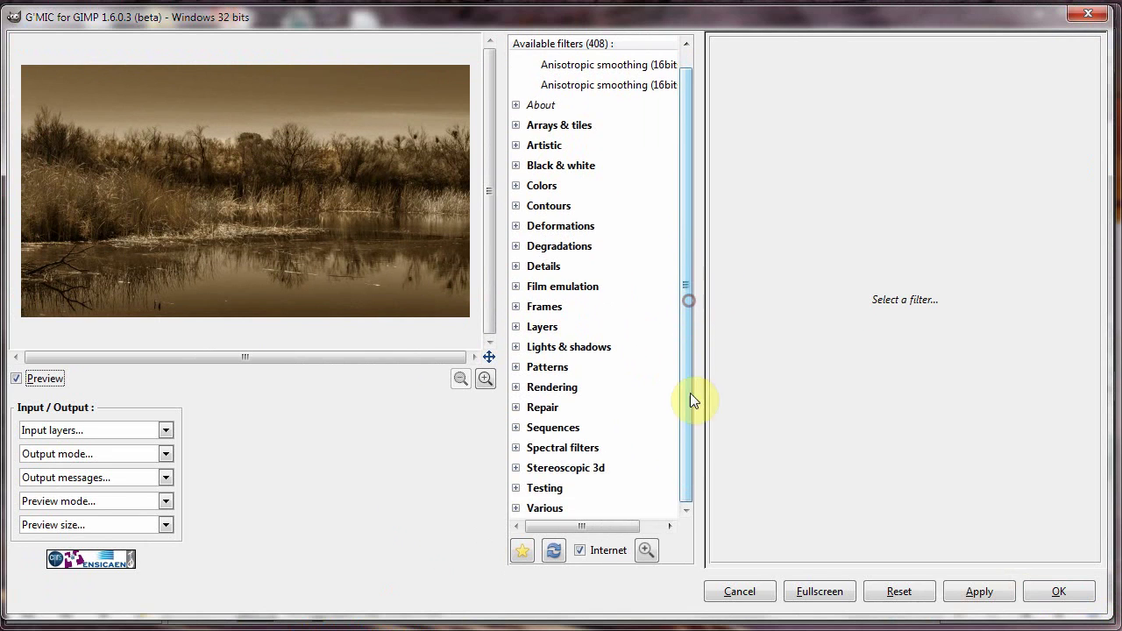
{"action": "left_click", "coordinate": [515, 368]}
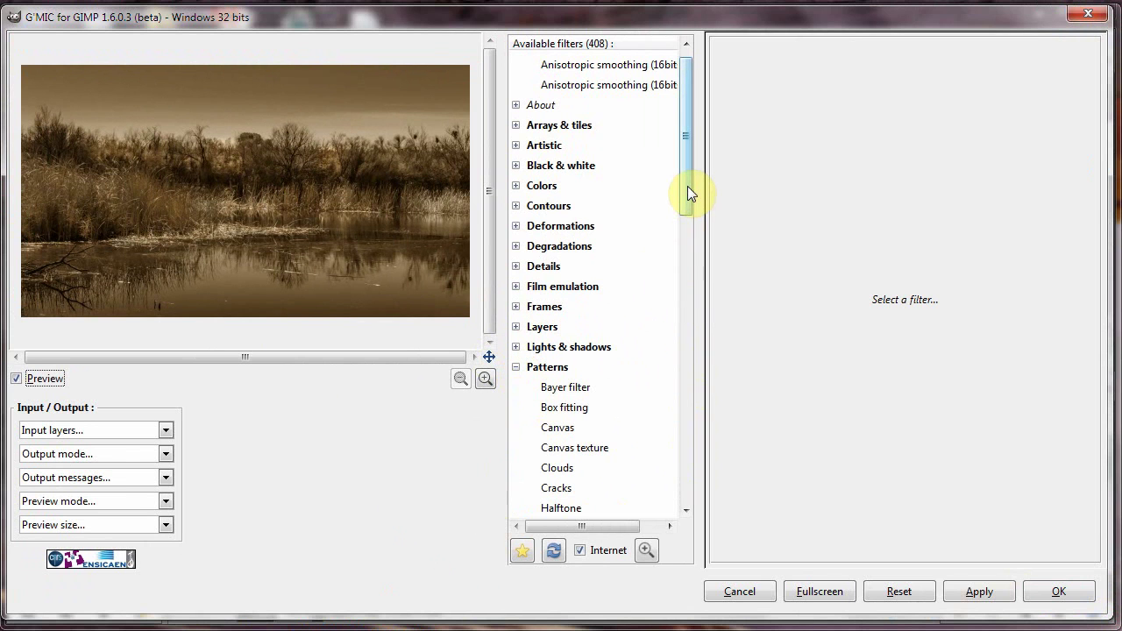
{"action": "left_click_drag", "start_coordinate": [688, 187], "coordinate": [691, 375]}
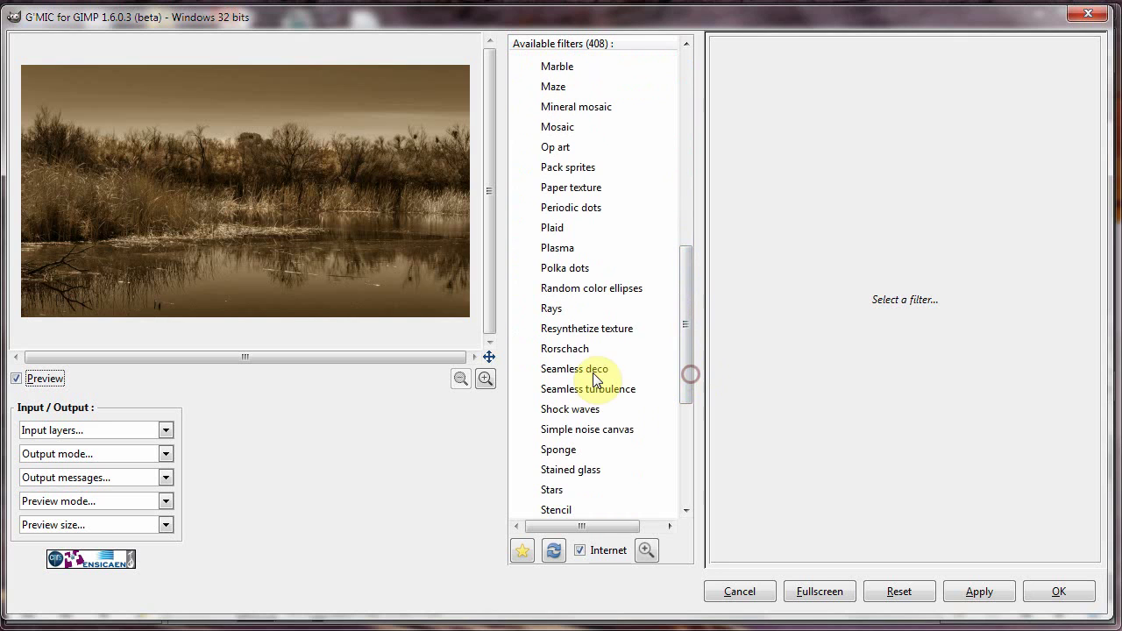
{"action": "left_click", "coordinate": [564, 337]}
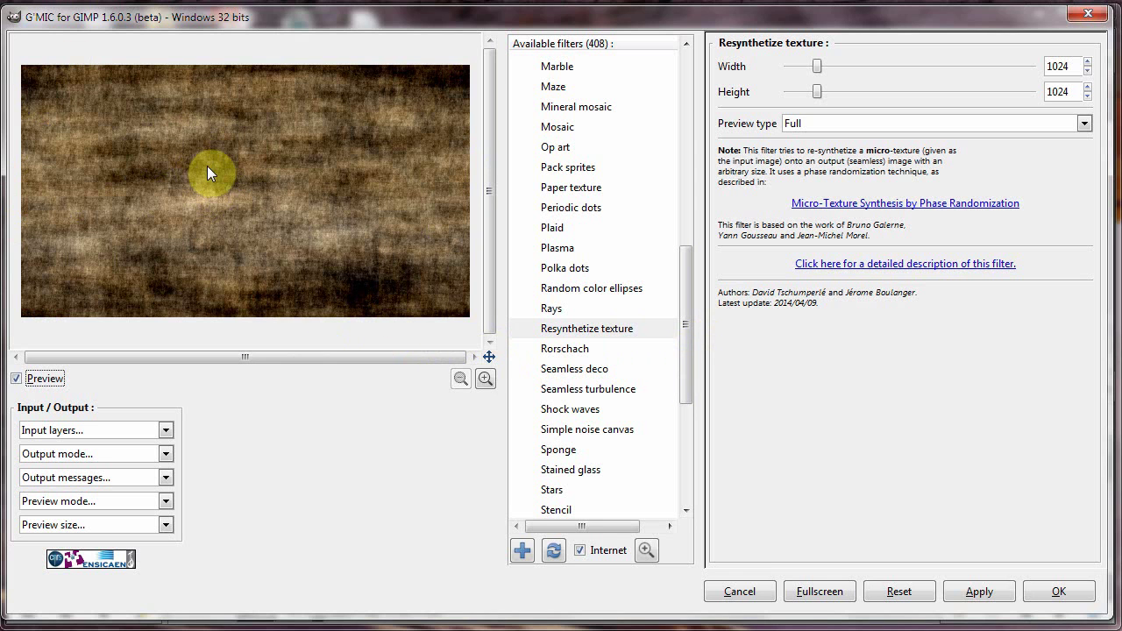
Set Resynthetize texture width to 1600 and height to 900, then run the filter
{"action": "left_click", "coordinate": [1075, 64]}
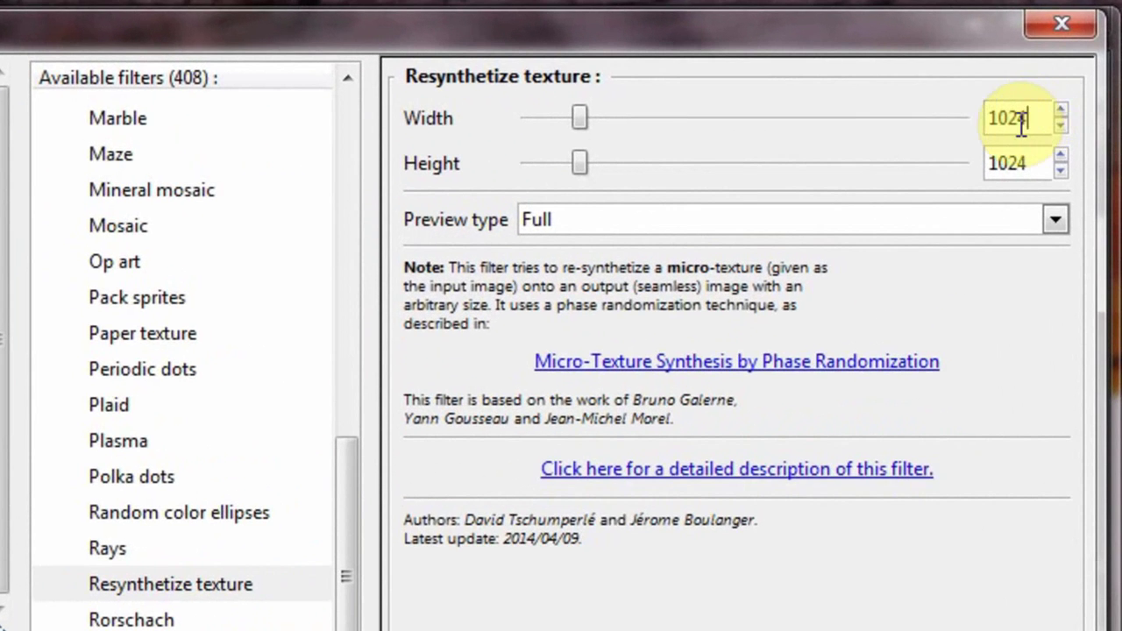
{"action": "double_click", "coordinate": [1020, 120]}
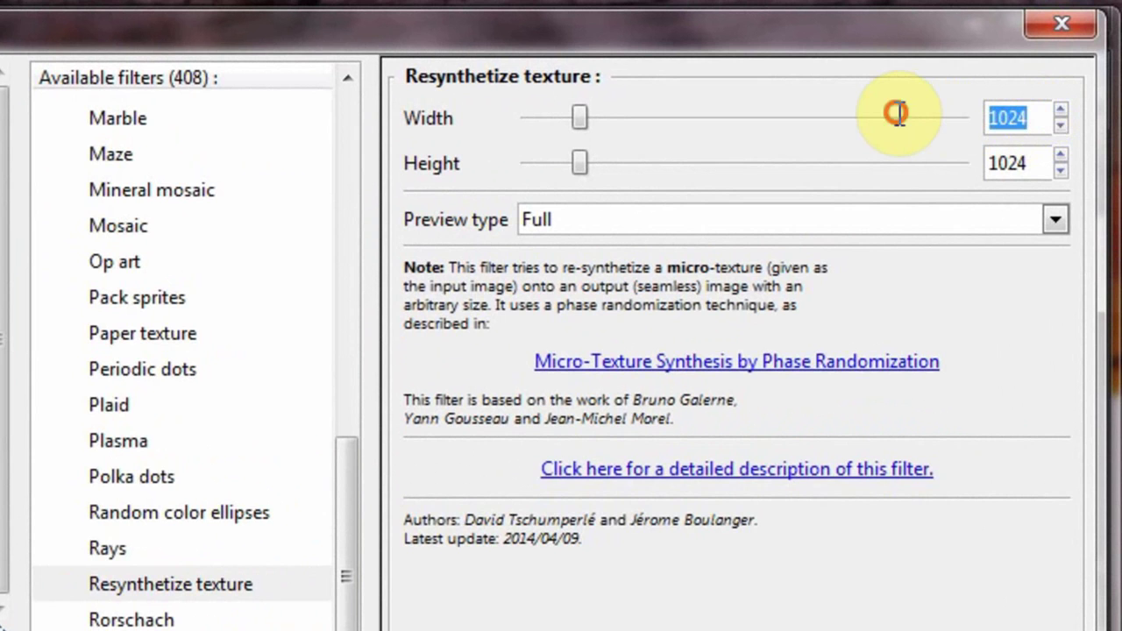
{"action": "type", "text": "1600"}
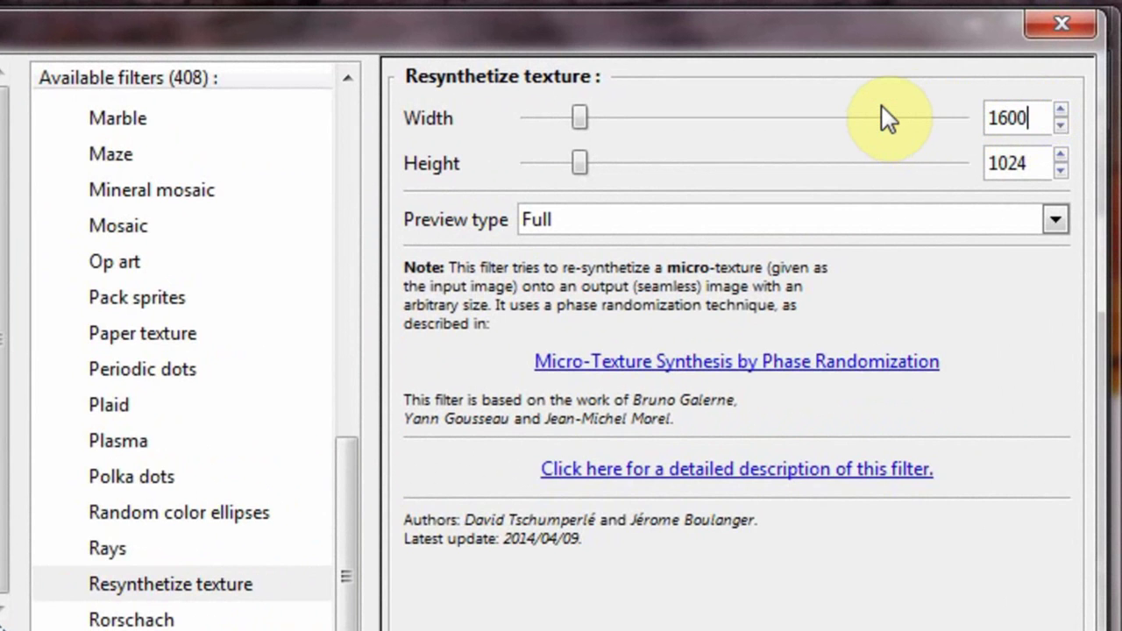
{"action": "left_click_drag", "start_coordinate": [1032, 163], "coordinate": [1020, 164]}
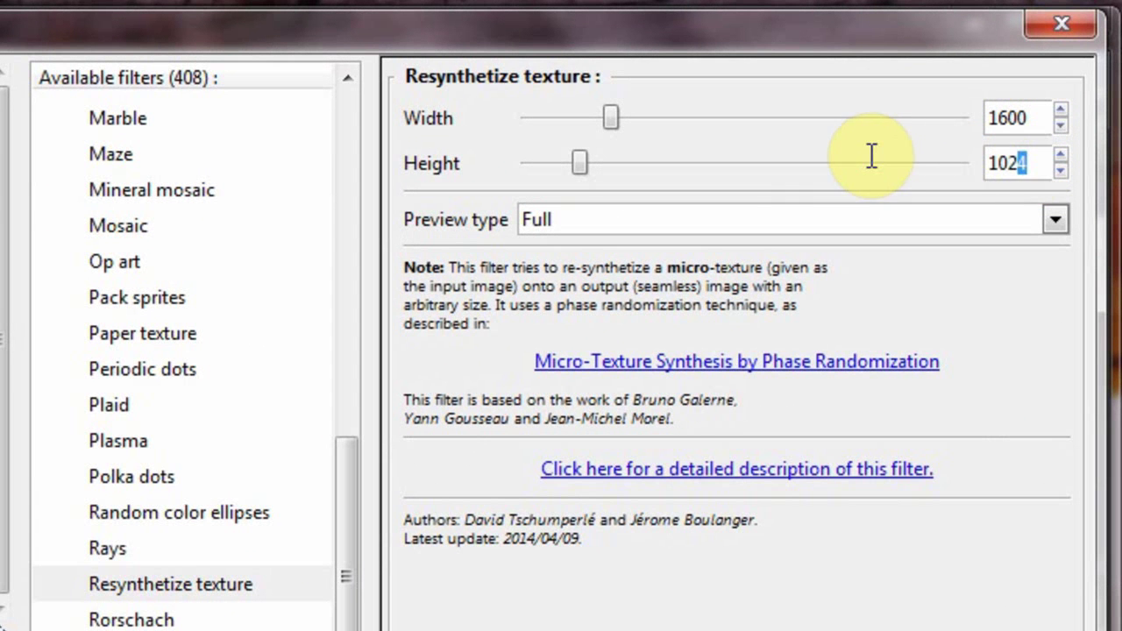
{"action": "double_click", "coordinate": [907, 167]}
{"action": "type", "text": "900"}
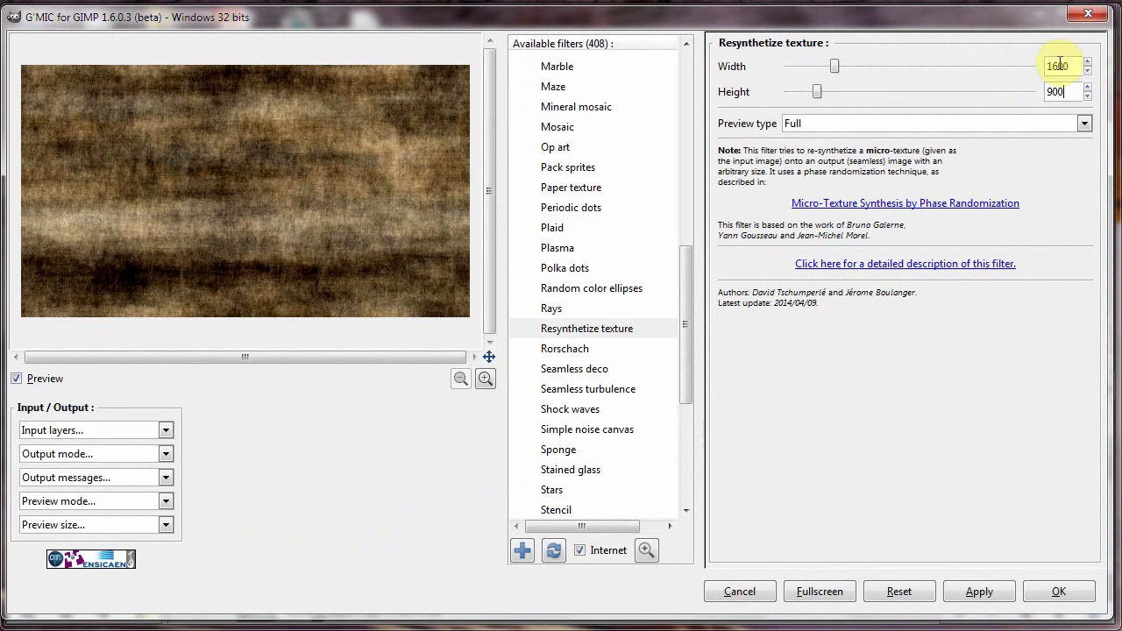
{"action": "left_click", "coordinate": [1044, 82]}
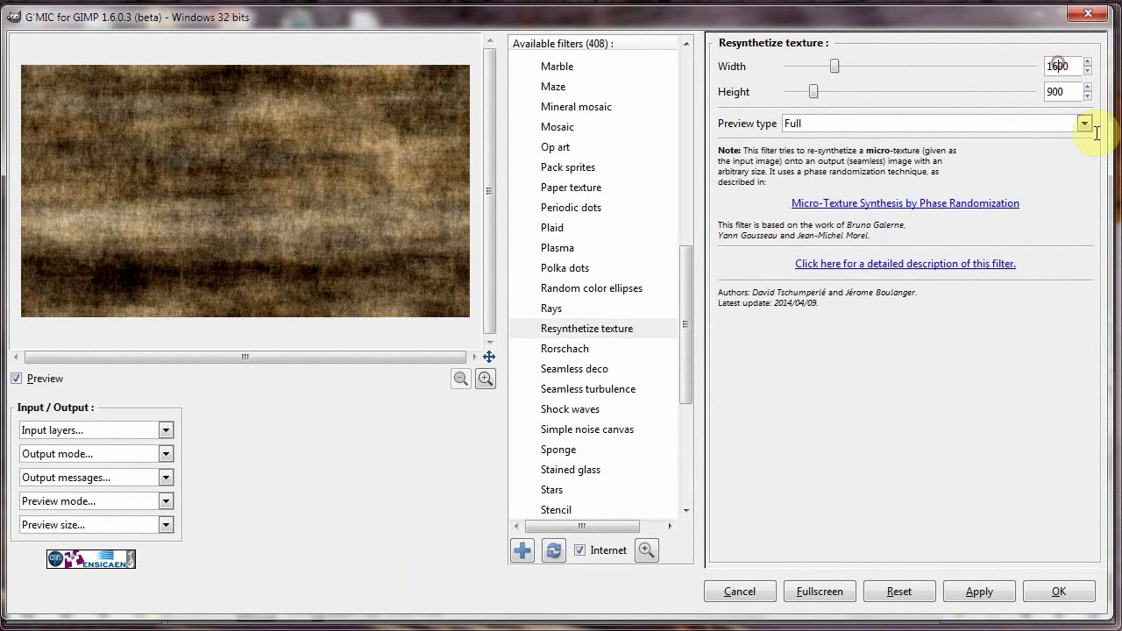
{"action": "left_click", "coordinate": [1060, 592]}
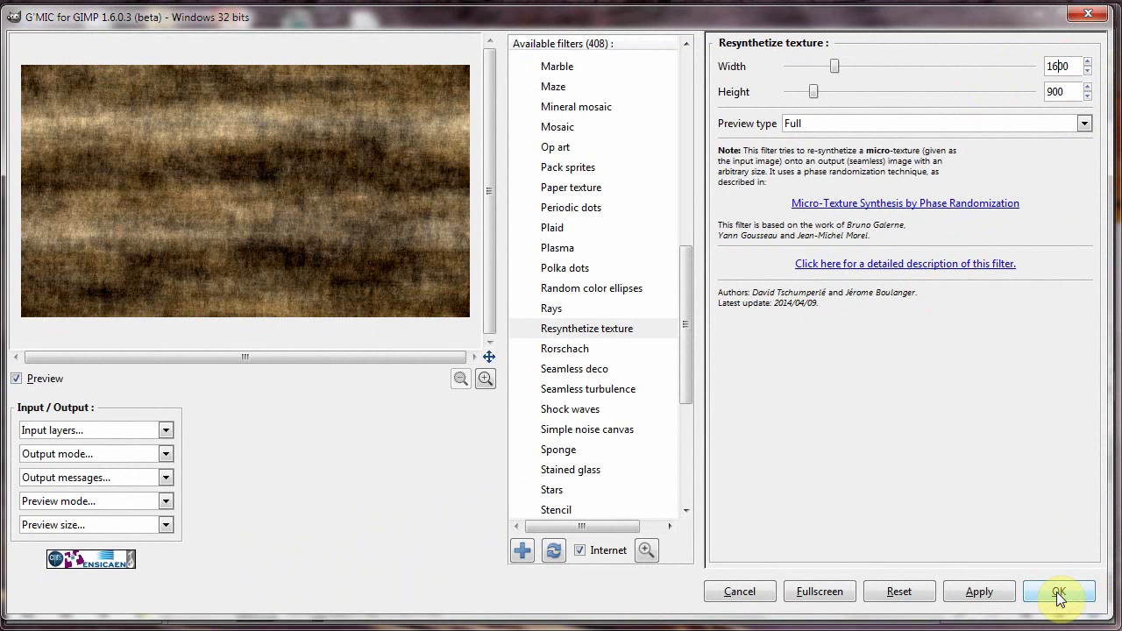
{"action": "left_click", "coordinate": [1060, 592]}
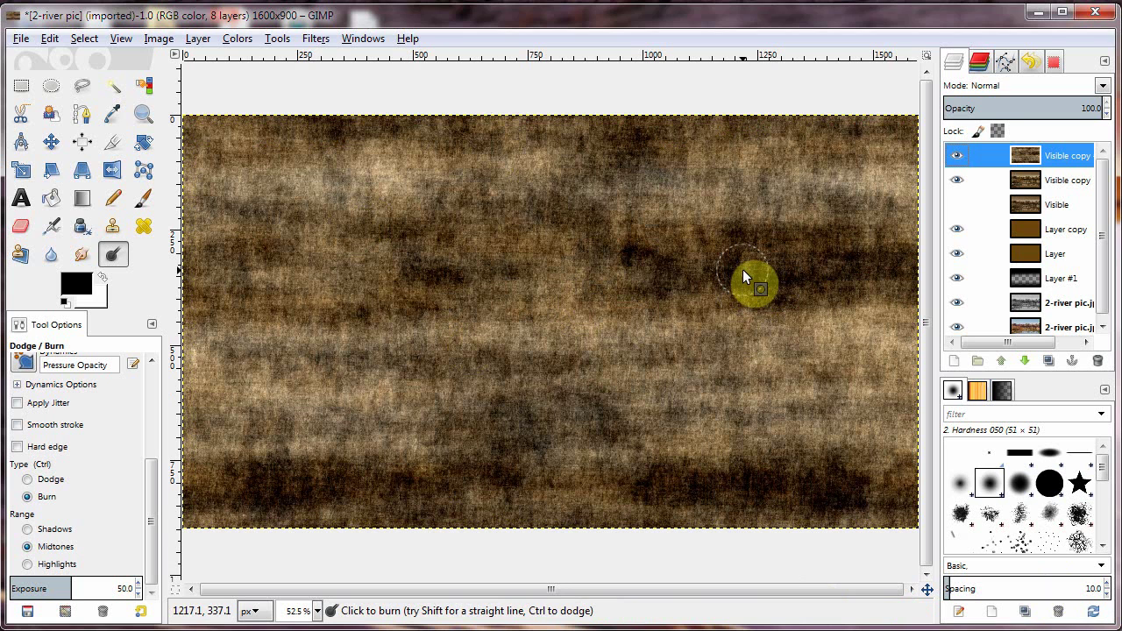
Set the Visible copy #1 texture layer's blend mode to Overlay
{"action": "left_click", "coordinate": [1013, 85]}
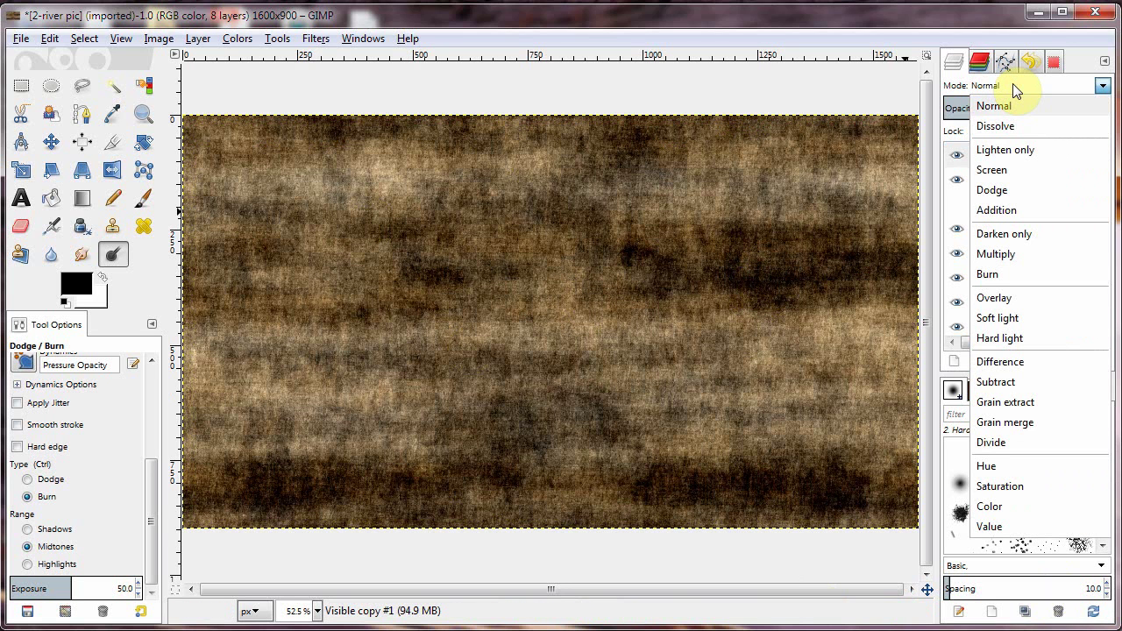
{"action": "left_click", "coordinate": [994, 298]}
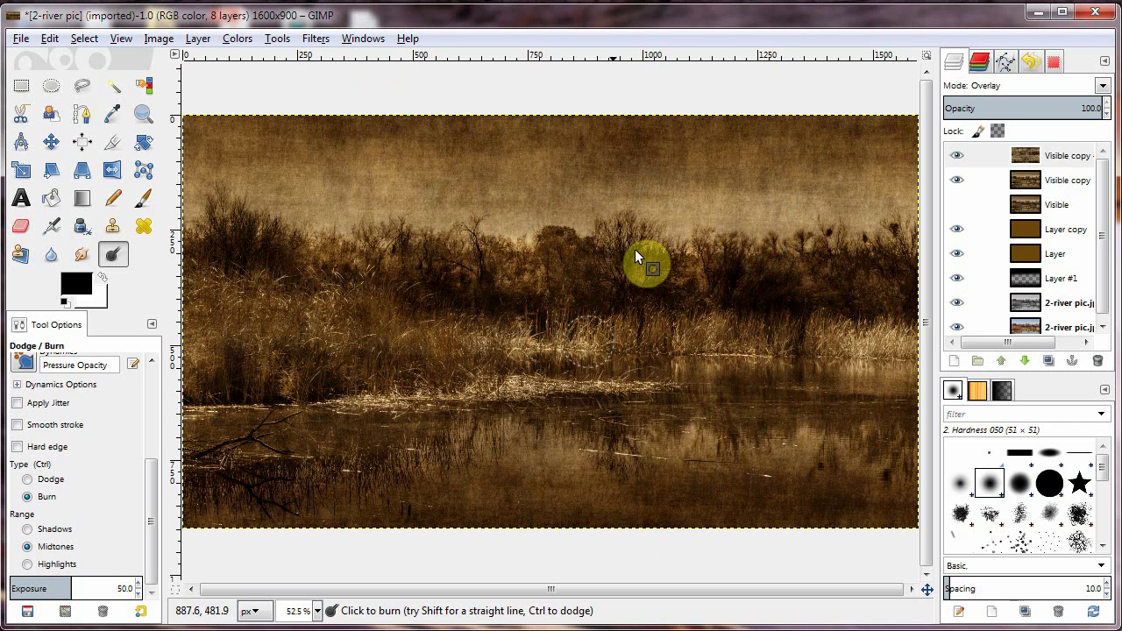
Apply Filters > Map > Bump Map with inverted relief, offset 0 and depth 2
{"action": "left_click", "coordinate": [316, 40]}
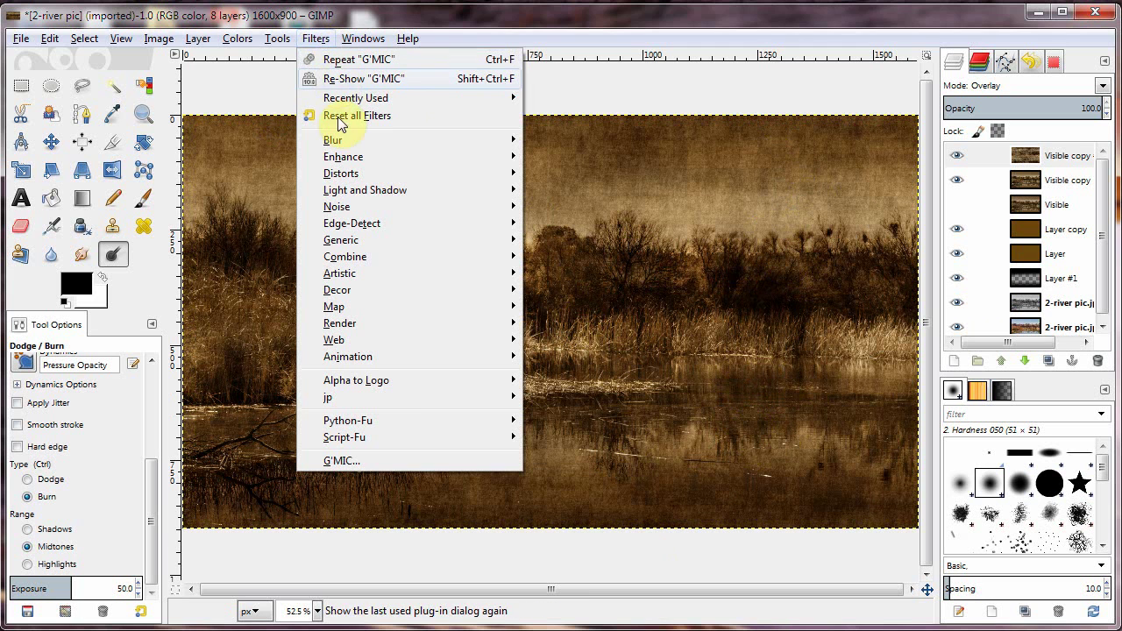
{"action": "mouse_move", "coordinate": [401, 306]}
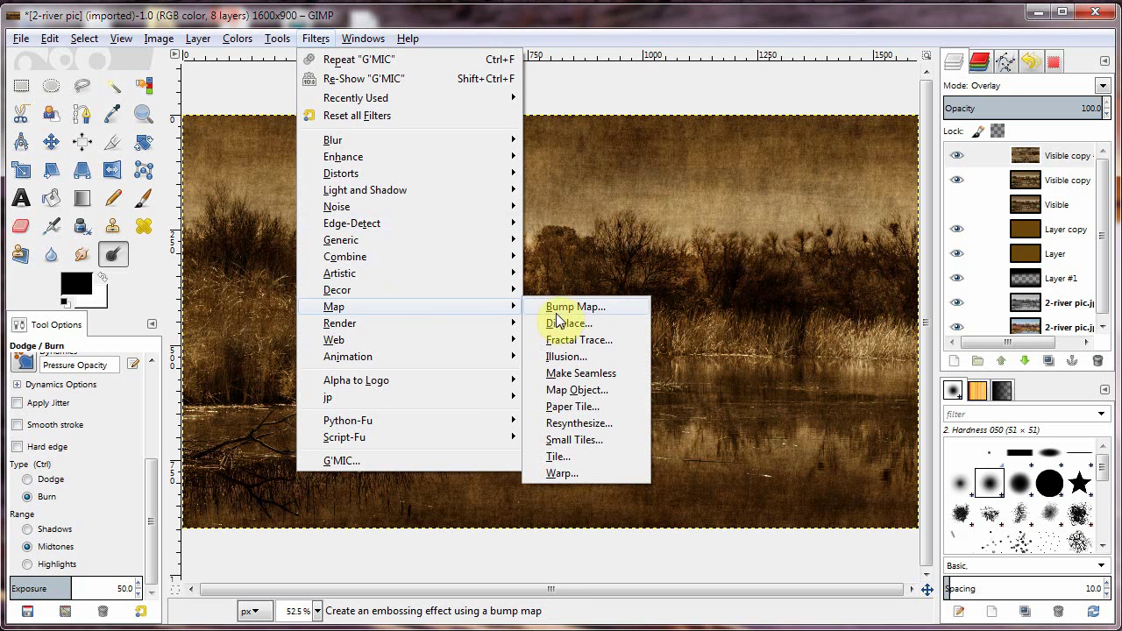
{"action": "left_click", "coordinate": [589, 308]}
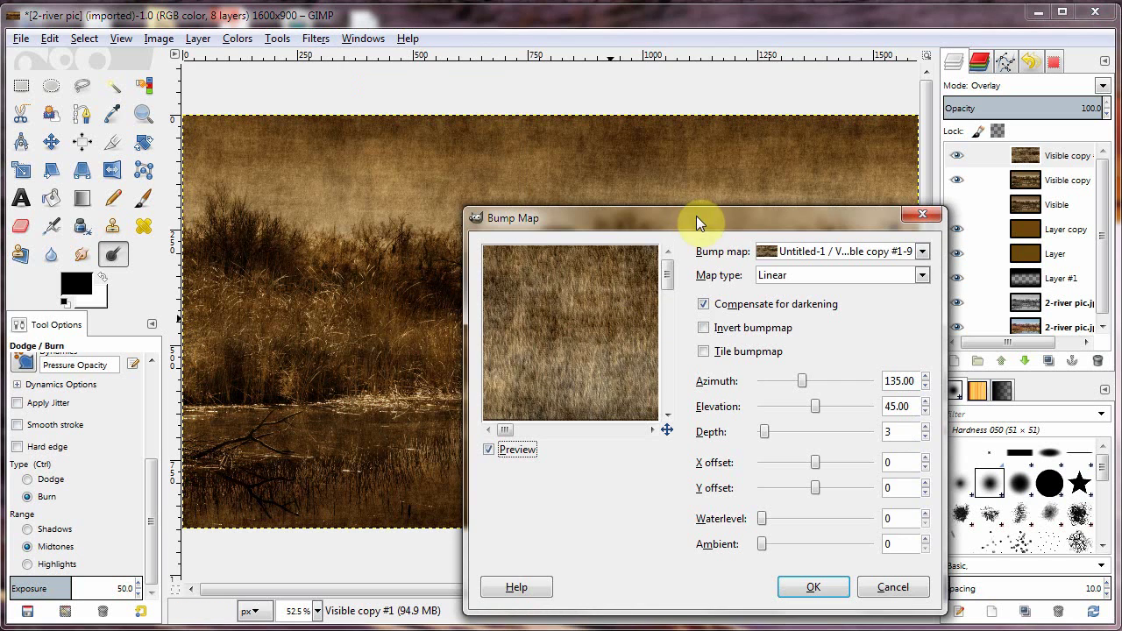
{"action": "left_click_drag", "start_coordinate": [694, 219], "coordinate": [349, 41]}
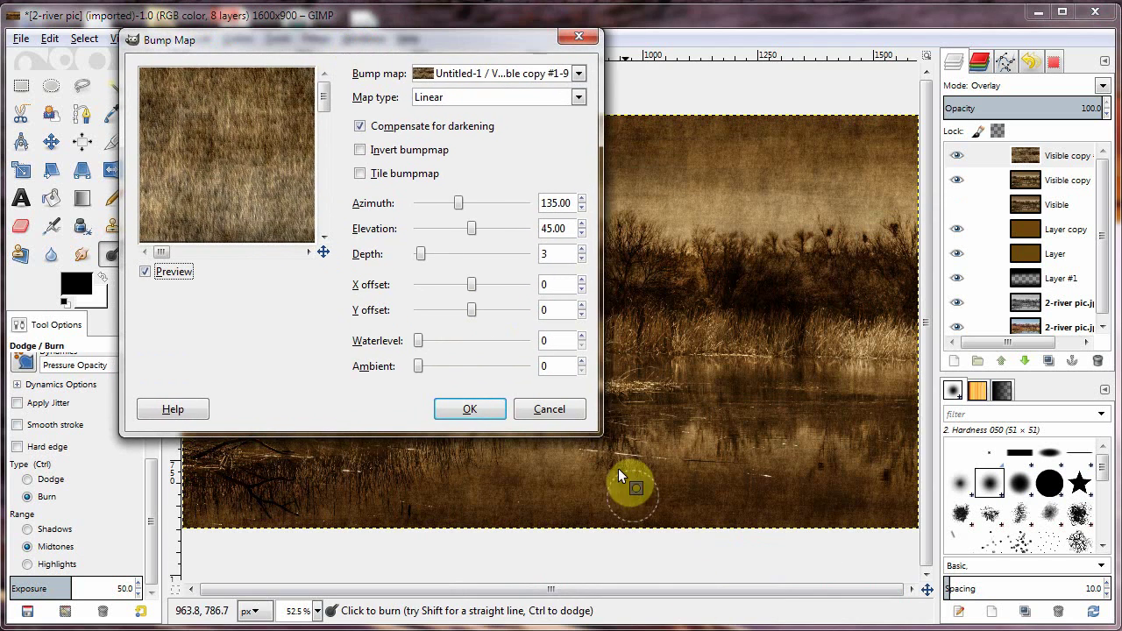
{"action": "left_click_drag", "start_coordinate": [601, 436], "coordinate": [907, 601]}
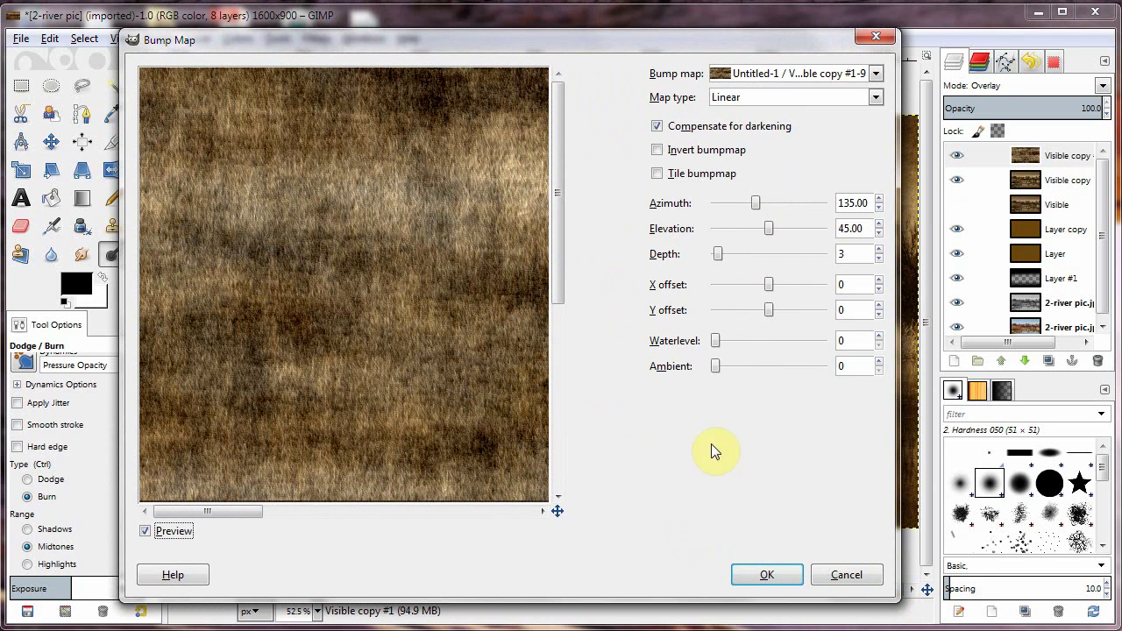
{"action": "left_click", "coordinate": [658, 151]}
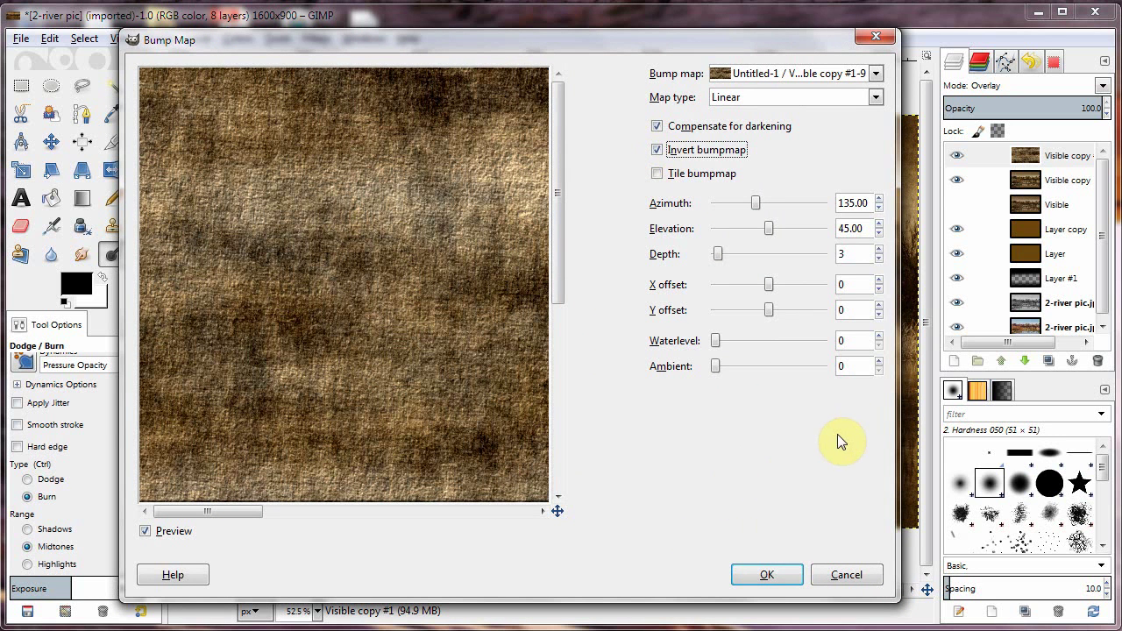
{"action": "left_click", "coordinate": [878, 280]}
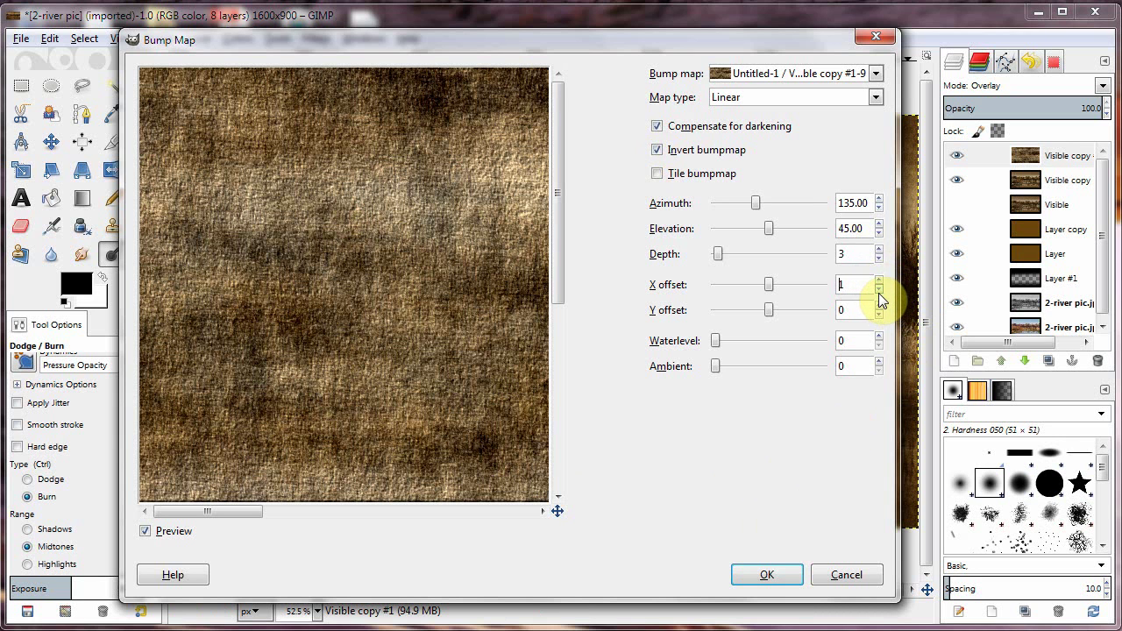
{"action": "left_click", "coordinate": [879, 291]}
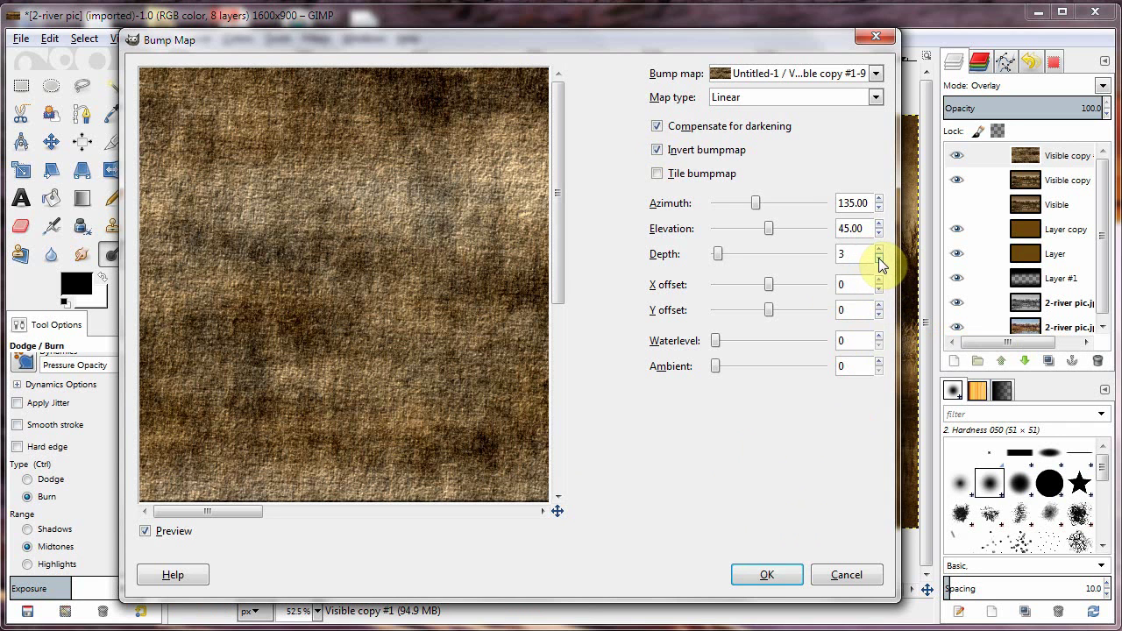
{"action": "left_click", "coordinate": [879, 258]}
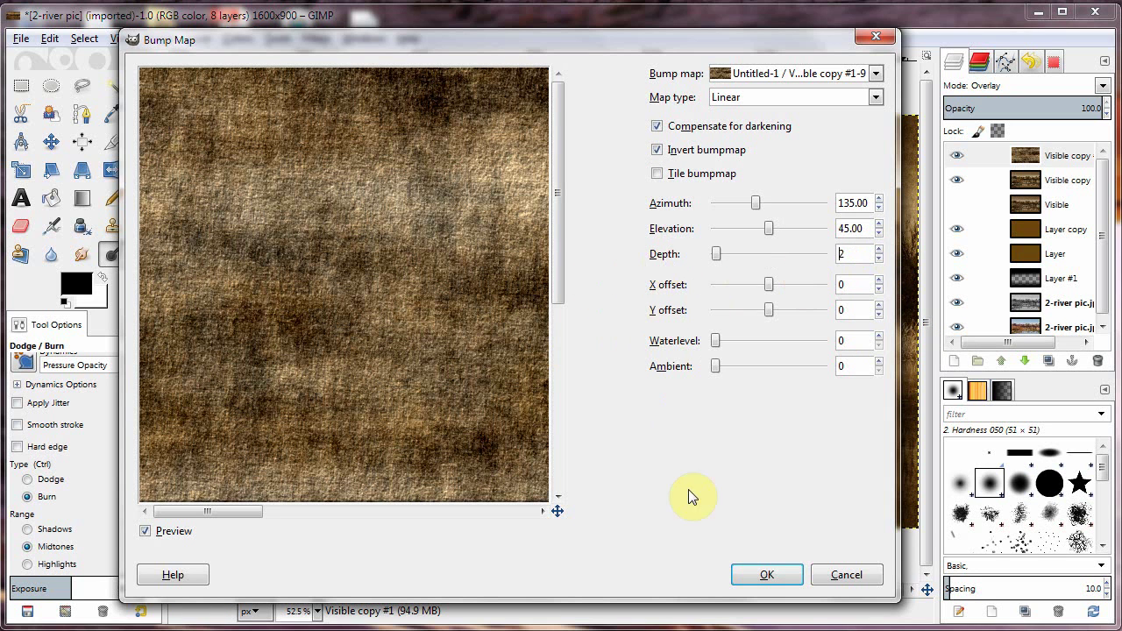
{"action": "left_click", "coordinate": [768, 577]}
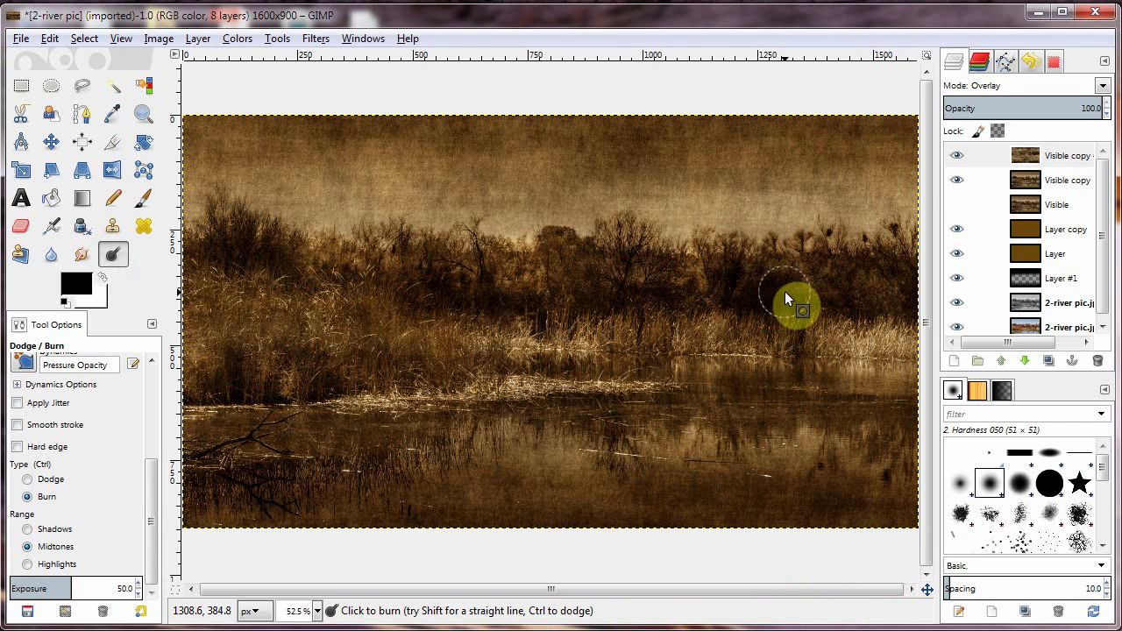
Drag the texture layer's opacity slider down to 58.8 to soften the grain
{"action": "left_click", "coordinate": [1028, 108]}
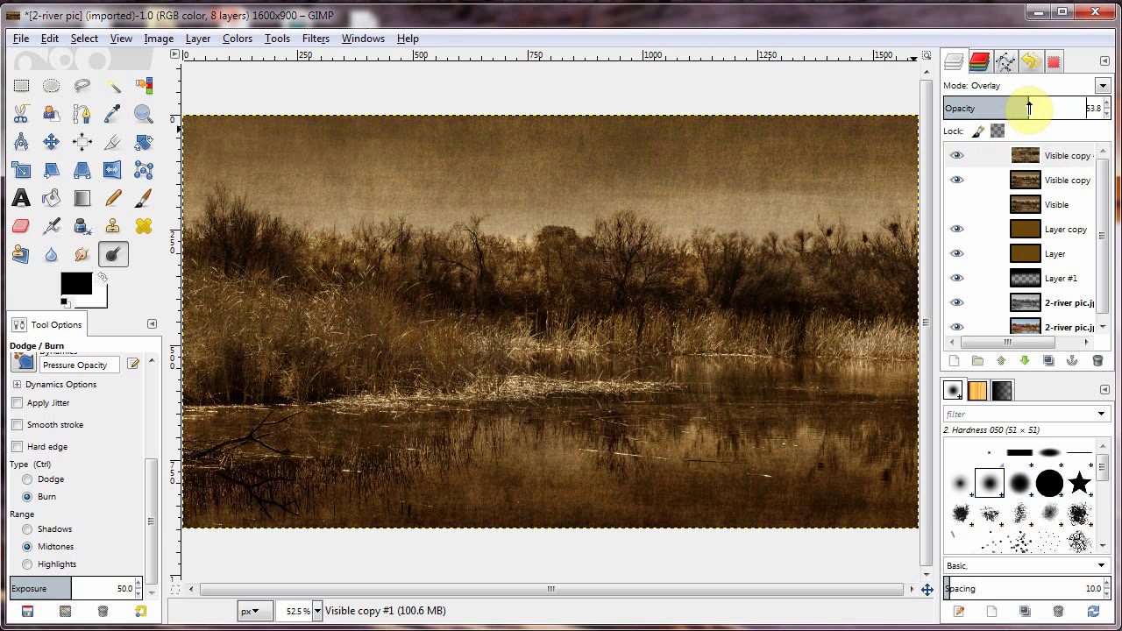
{"action": "left_click_drag", "start_coordinate": [1028, 108], "coordinate": [1010, 107]}
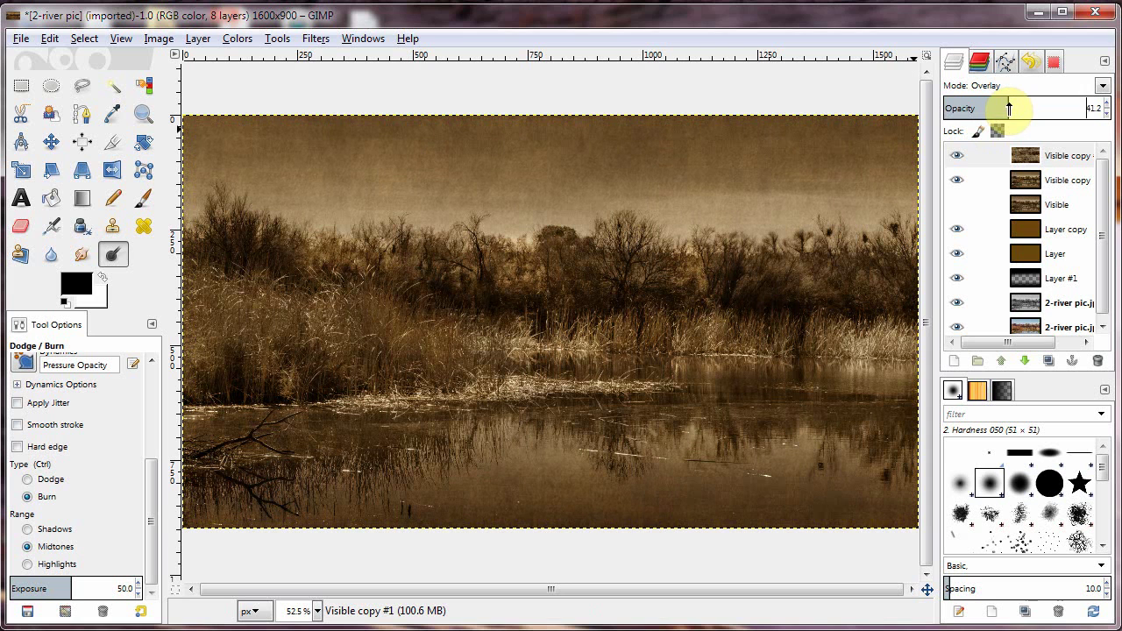
{"action": "left_click_drag", "start_coordinate": [1009, 107], "coordinate": [1038, 108]}
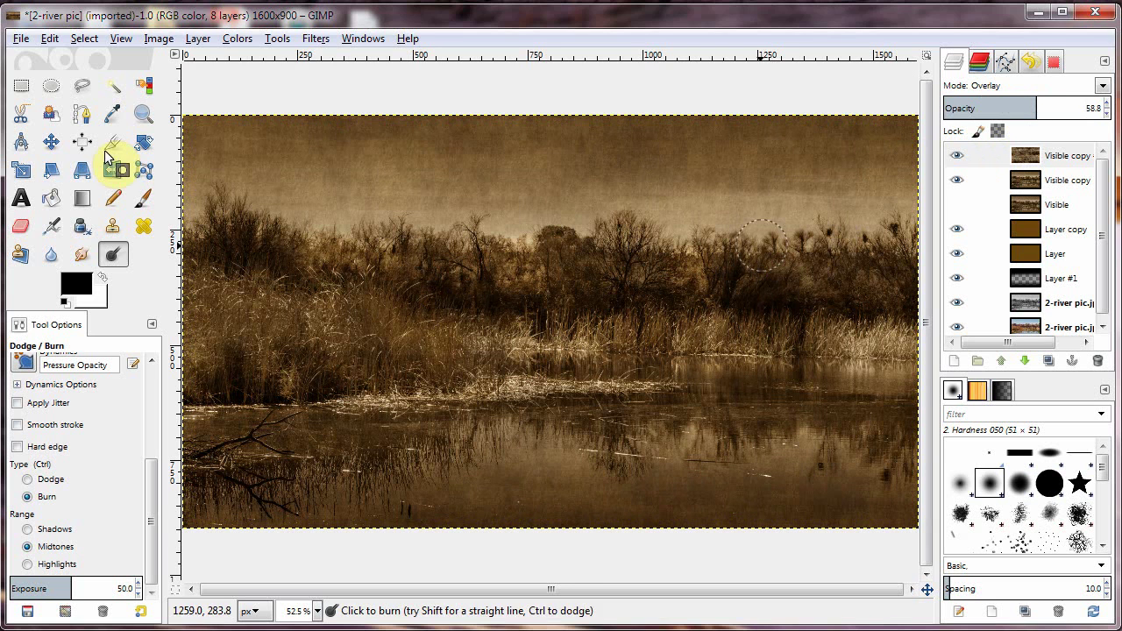
Rerun the Bump Map twice via Filters > Repeat and Ctrl+F, restoring opacity to 100
{"action": "left_click", "coordinate": [317, 40]}
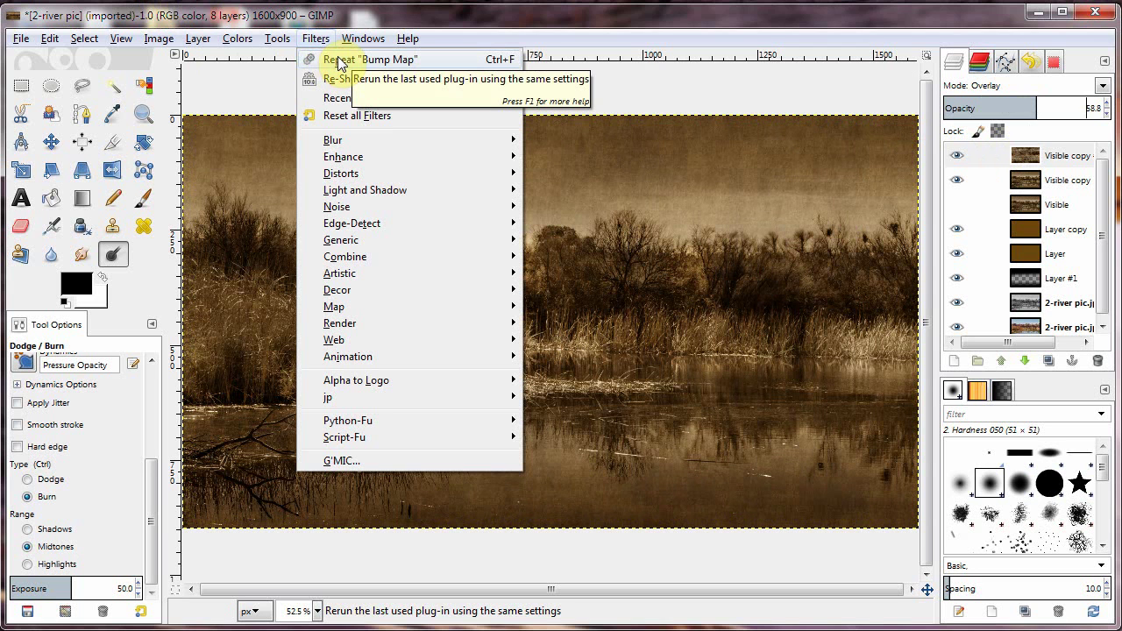
{"action": "left_click", "coordinate": [342, 62]}
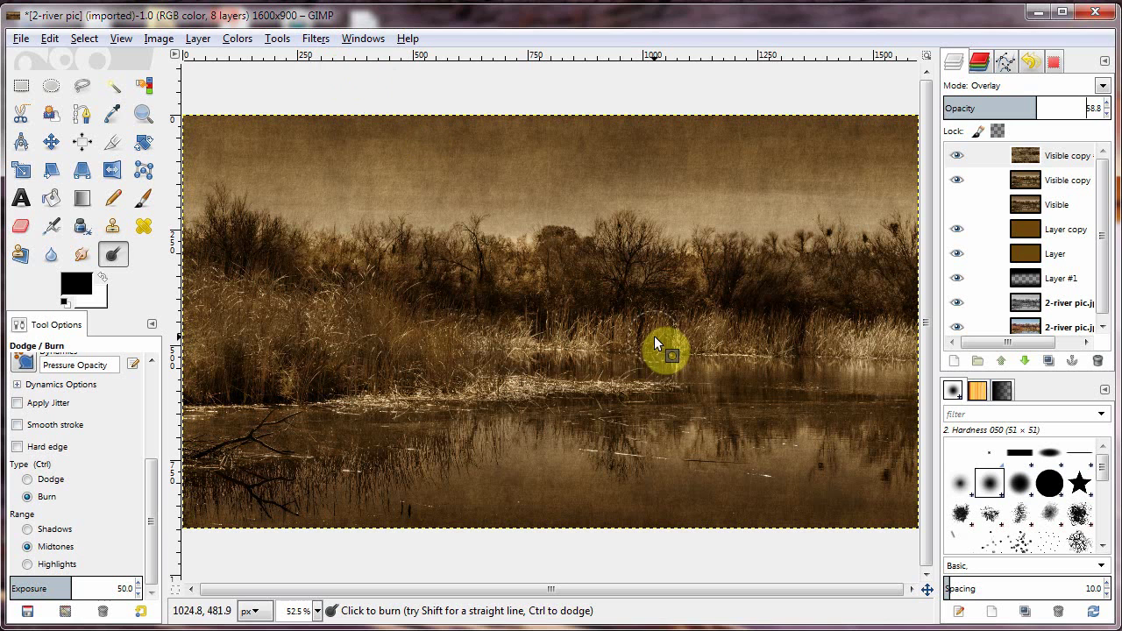
{"action": "left_click_drag", "start_coordinate": [1023, 106], "coordinate": [1116, 102]}
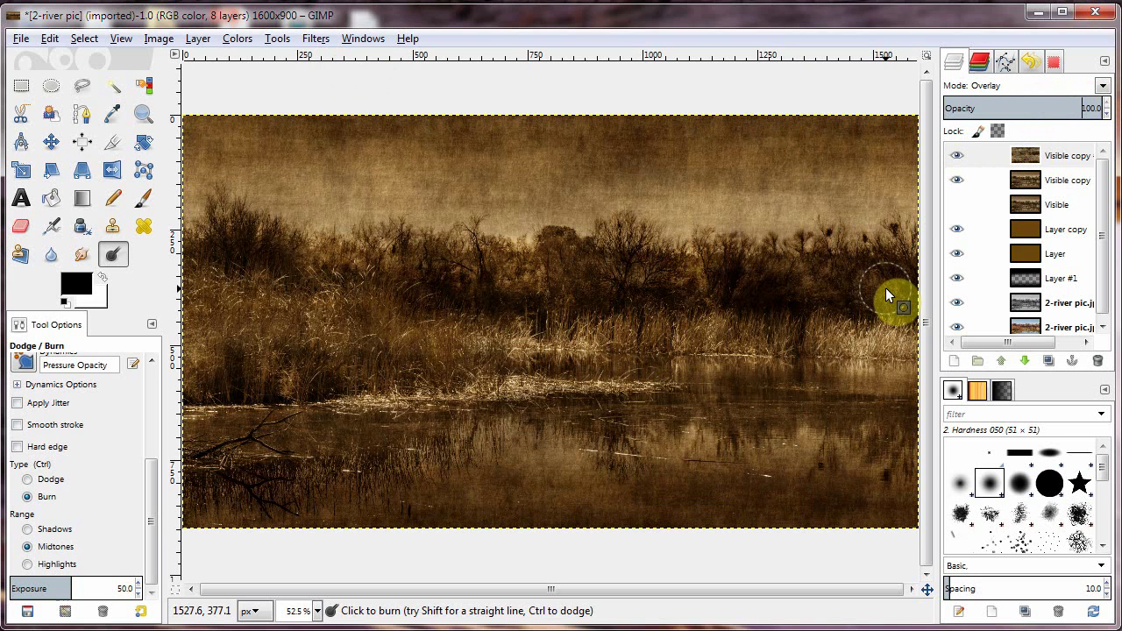
{"action": "key", "text": "ctrl+f"}
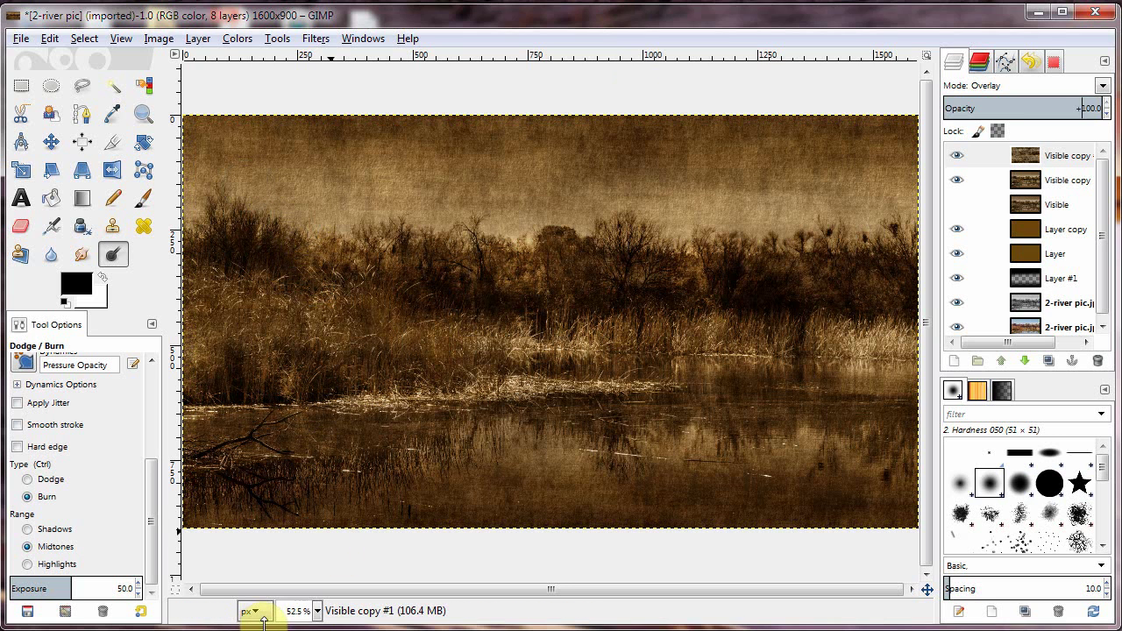
View the image at 66.7% zoom and set the texture overlay layer's opacity to 66.5
{"action": "left_click", "coordinate": [318, 614]}
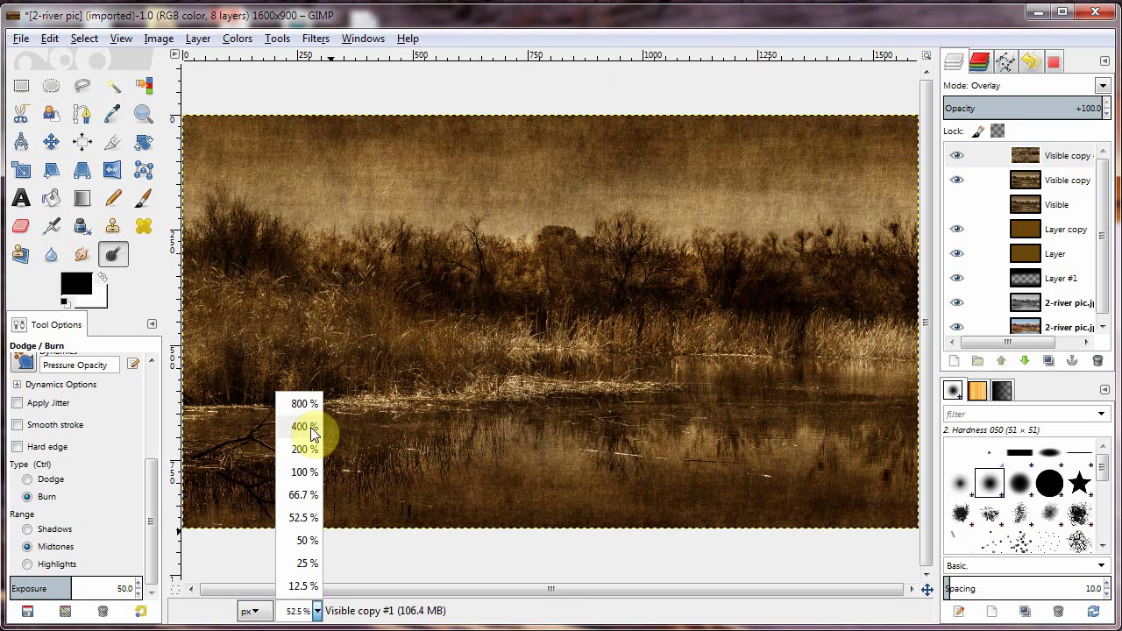
{"action": "left_click", "coordinate": [299, 496]}
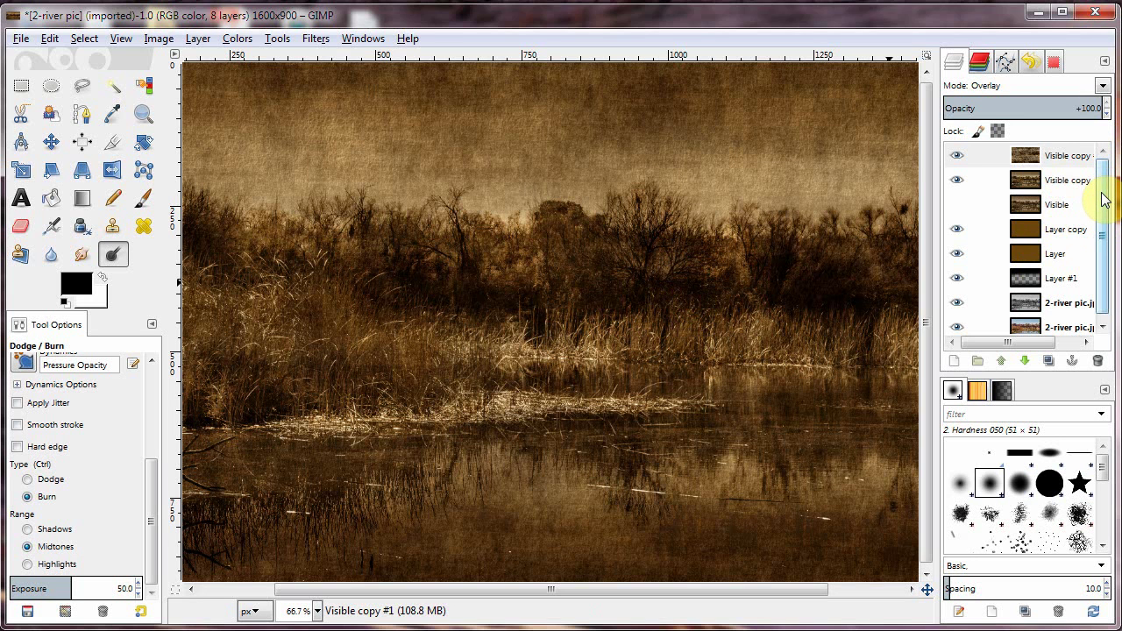
{"action": "left_click", "coordinate": [1058, 106]}
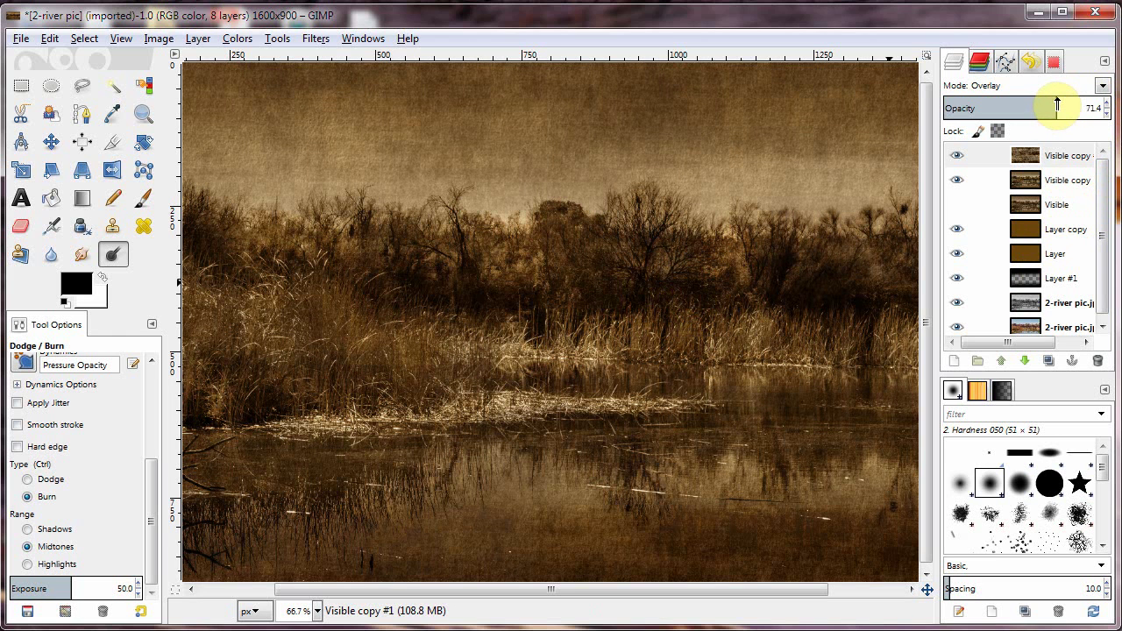
{"action": "left_click", "coordinate": [1044, 106]}
{"action": "left_click_drag", "start_coordinate": [1044, 106], "coordinate": [1049, 106]}
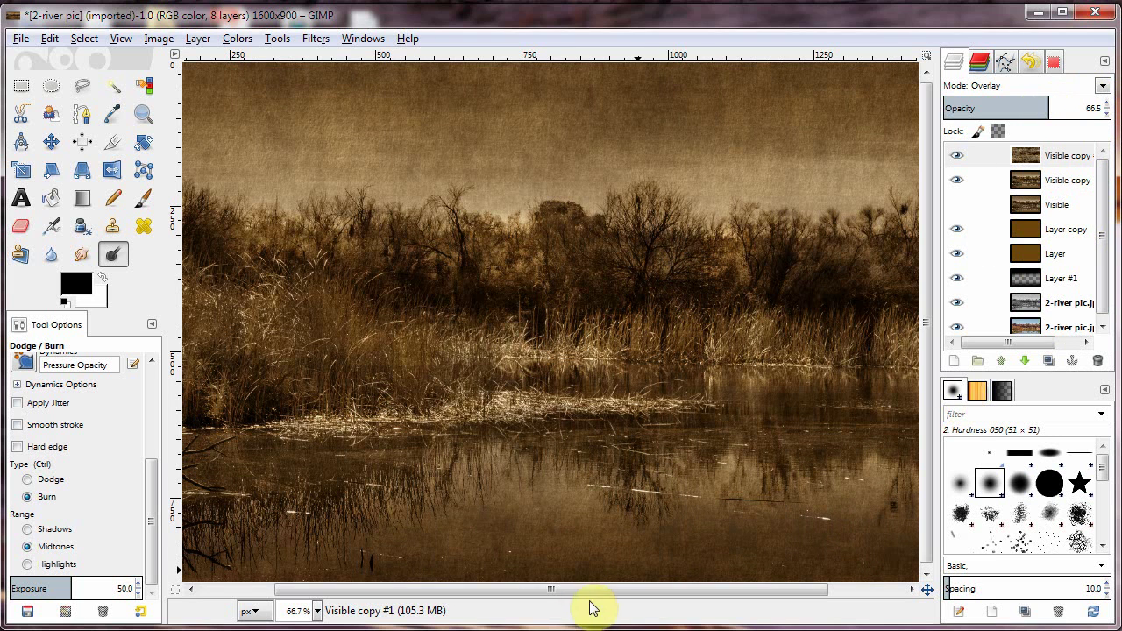
Burn a short stroke to darken a small patch of the water, then fit the image in the window
{"action": "left_click_drag", "start_coordinate": [603, 596], "coordinate": [860, 614]}
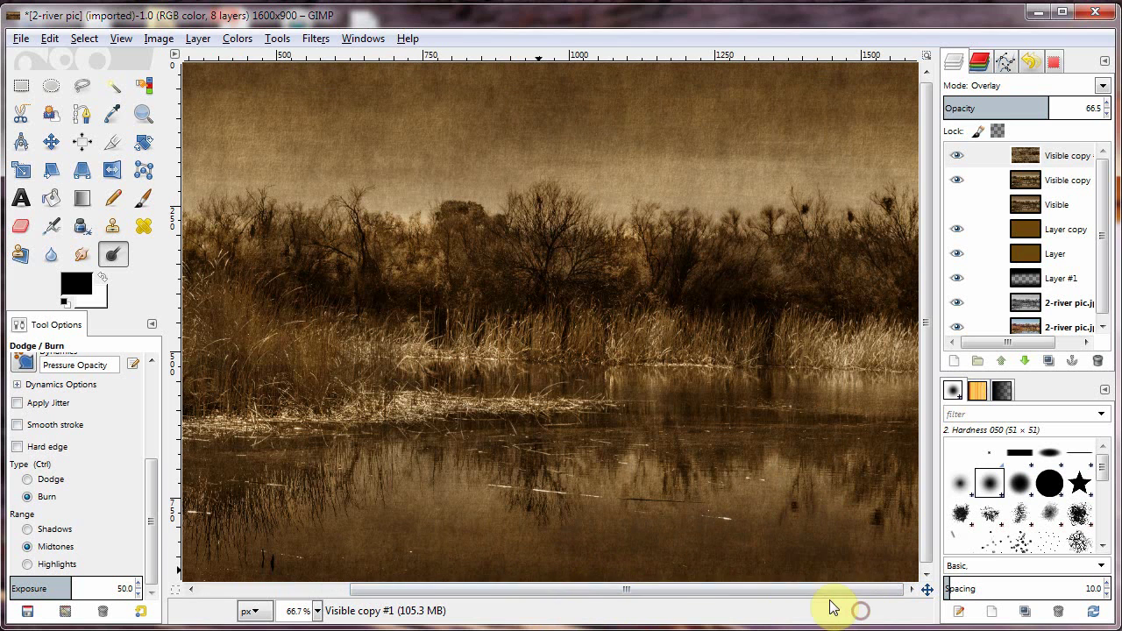
{"action": "left_click_drag", "start_coordinate": [516, 476], "coordinate": [532, 489]}
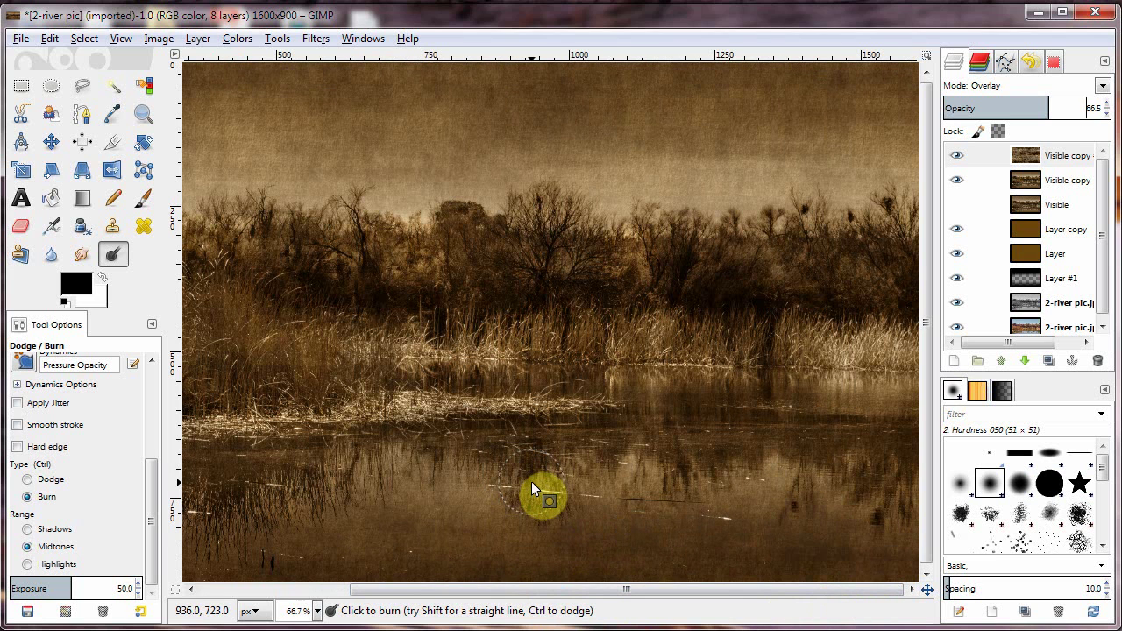
{"action": "key", "text": "shift+ctrl+j"}
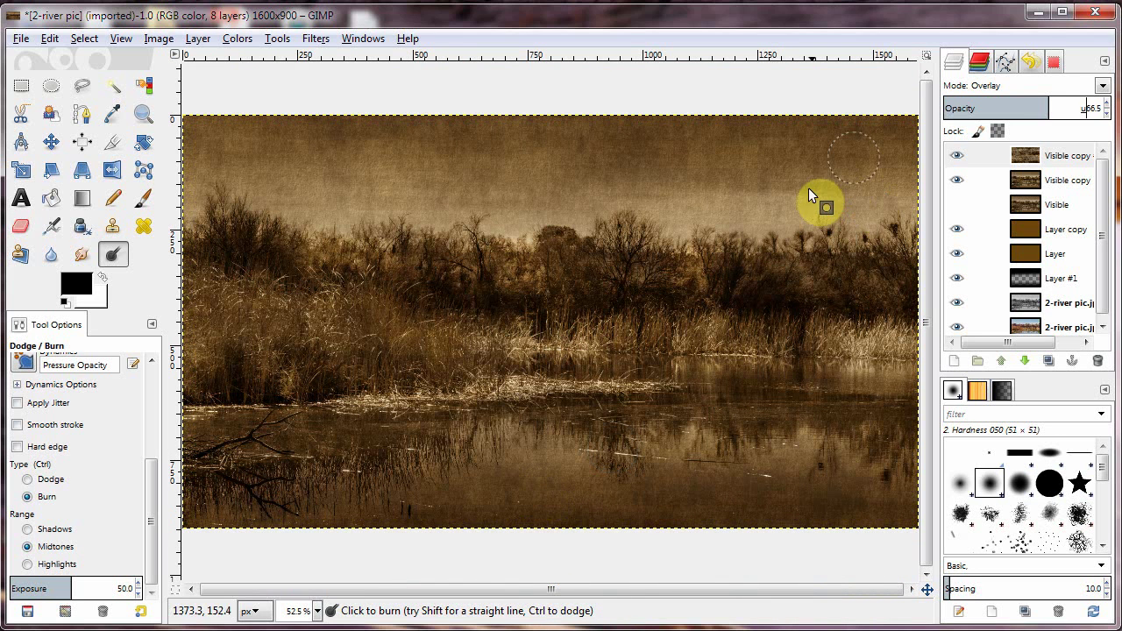
Make the second 'Visible copy' layer under the texture overlay active and bring up the Colors menu
{"action": "left_click", "coordinate": [1031, 186]}
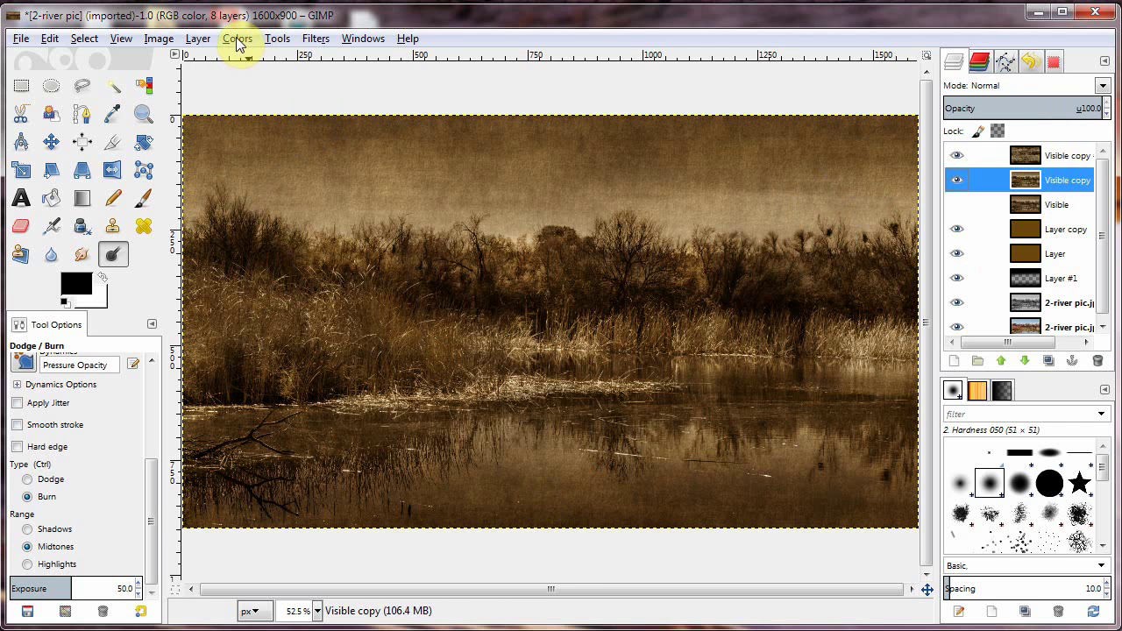
{"action": "left_click", "coordinate": [1030, 181]}
{"action": "left_click", "coordinate": [1035, 155]}
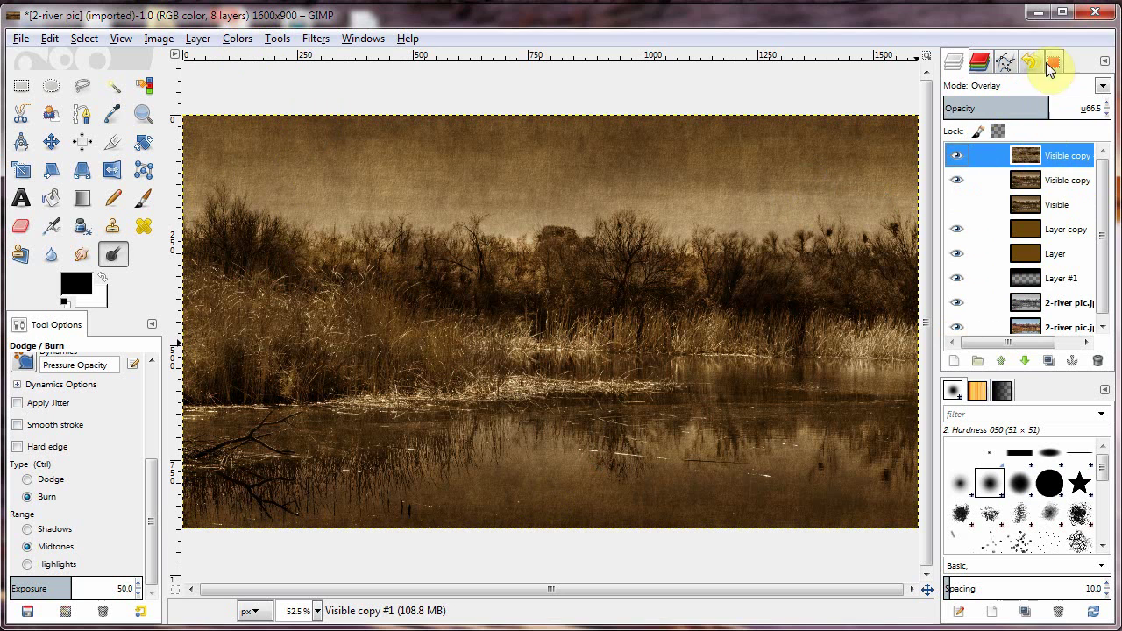
{"action": "left_click_drag", "start_coordinate": [1028, 156], "coordinate": [1026, 182]}
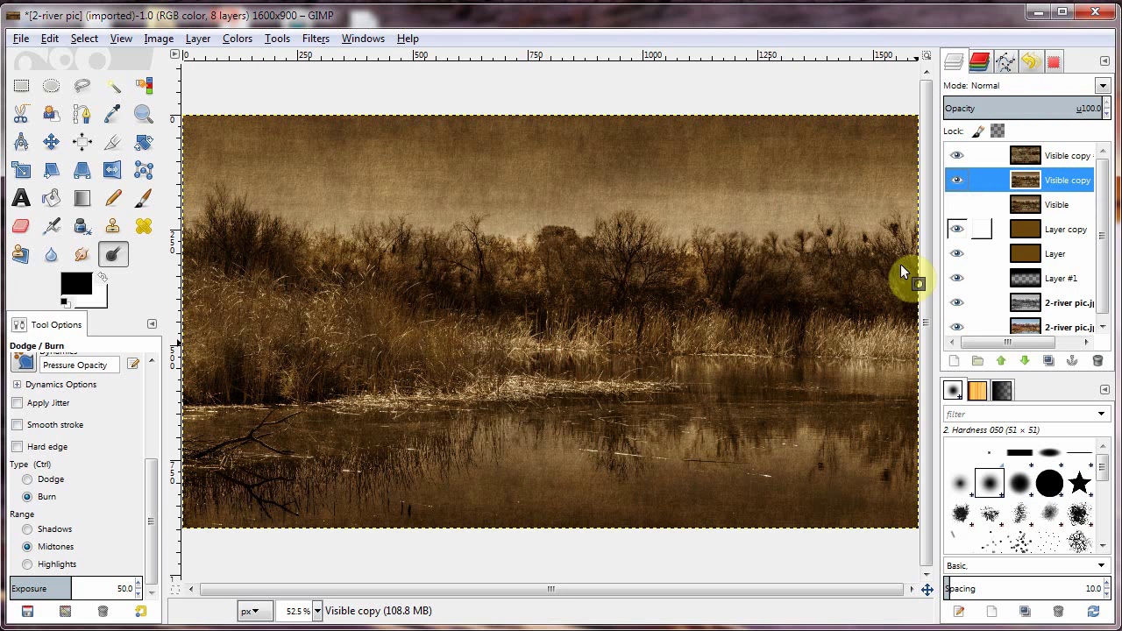
{"action": "left_click", "coordinate": [239, 41]}
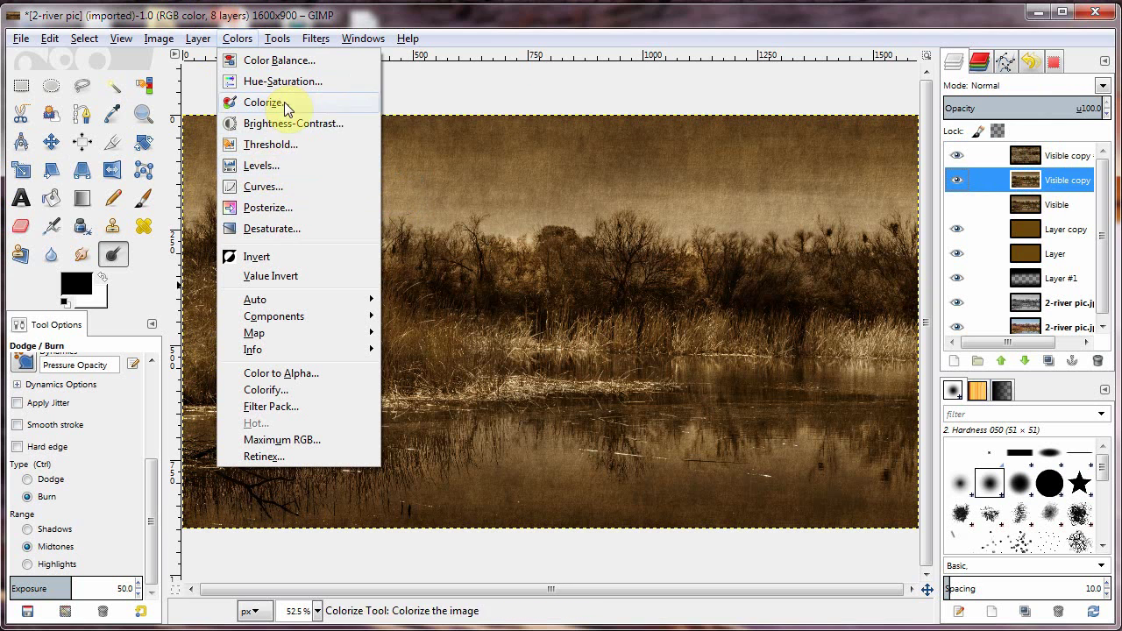
Apply Curves to the lower Visible copy, bowing the Value curve's midpoint upward to lighten the photo
{"action": "left_click", "coordinate": [263, 189]}
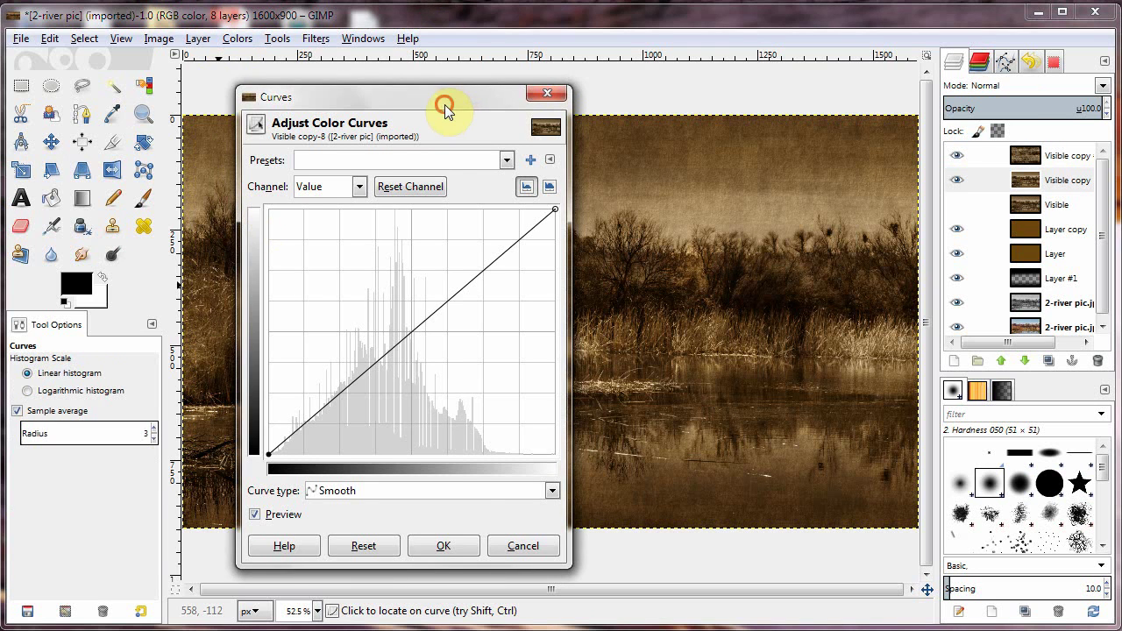
{"action": "left_click_drag", "start_coordinate": [445, 100], "coordinate": [197, 77]}
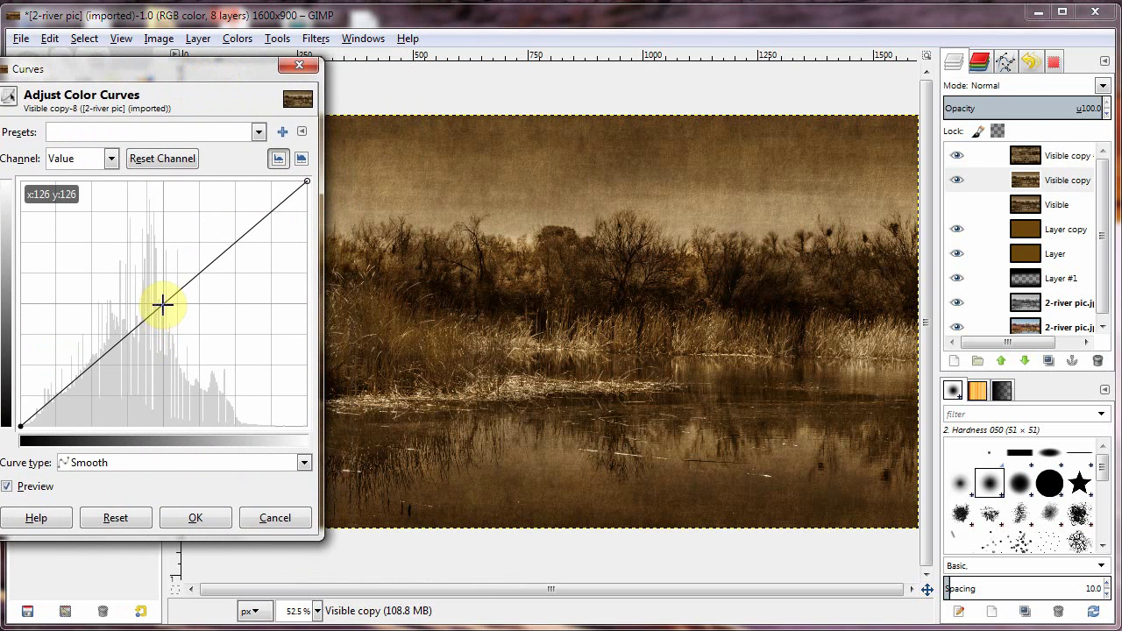
{"action": "left_click_drag", "start_coordinate": [163, 304], "coordinate": [132, 278]}
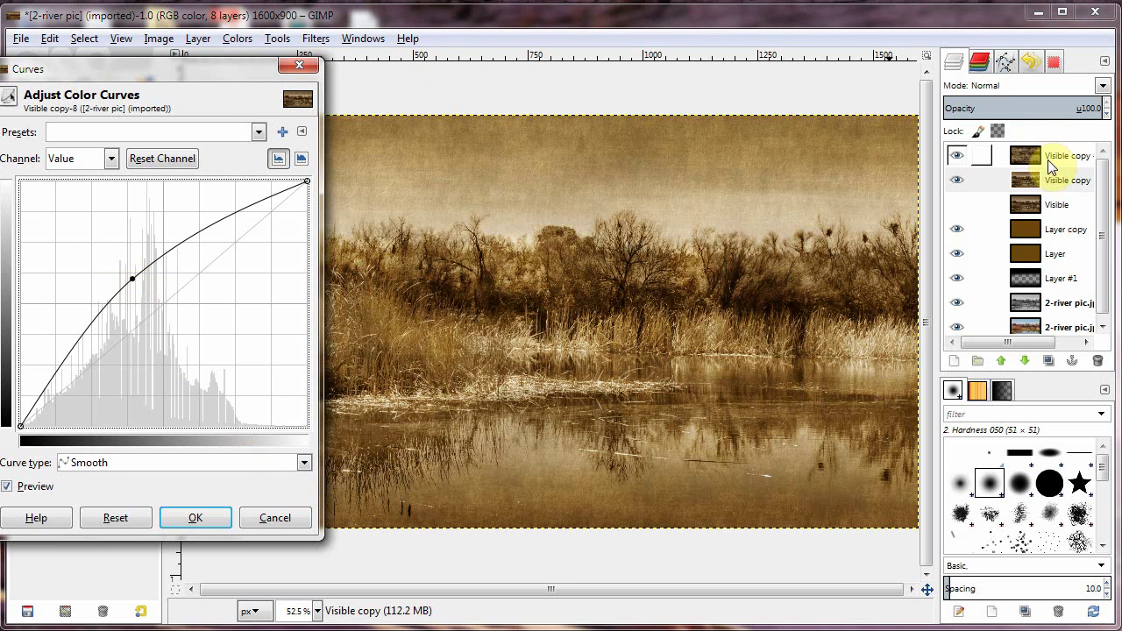
{"action": "left_click", "coordinate": [211, 517]}
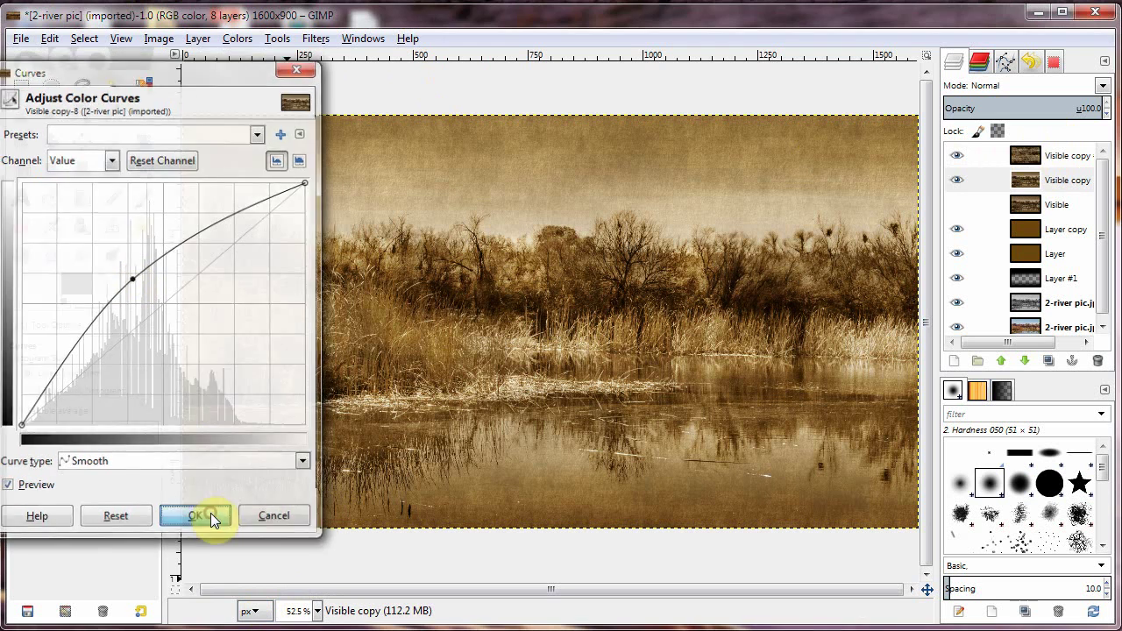
{"action": "left_click", "coordinate": [1061, 180]}
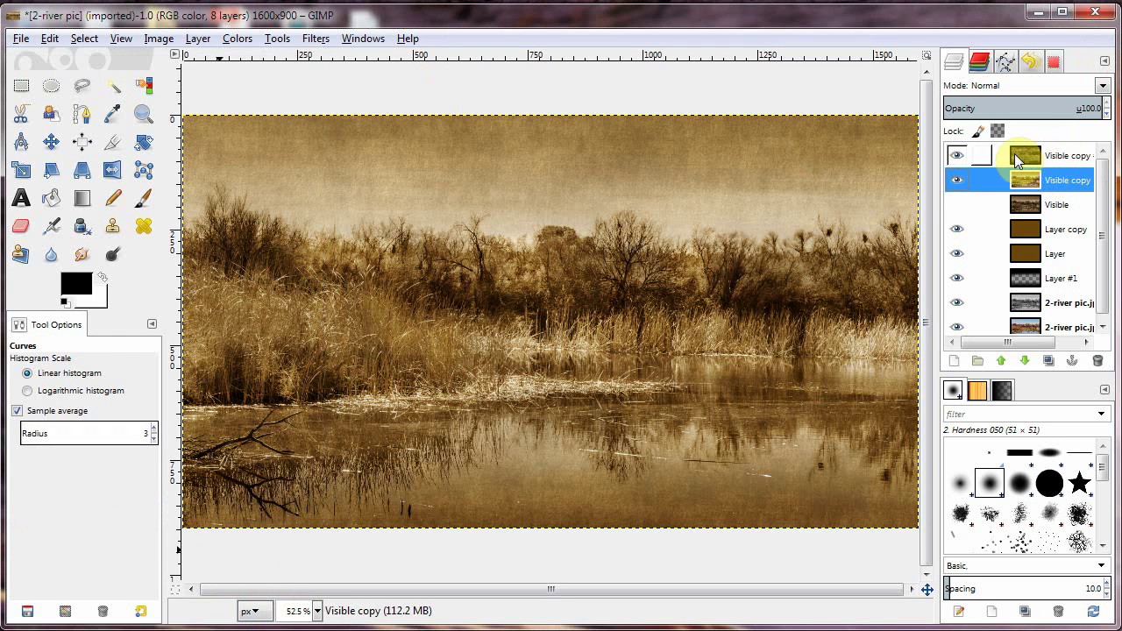
Select the top 'Visible copy #1' texture layer and raise its opacity to 88.5
{"action": "left_click", "coordinate": [1034, 164]}
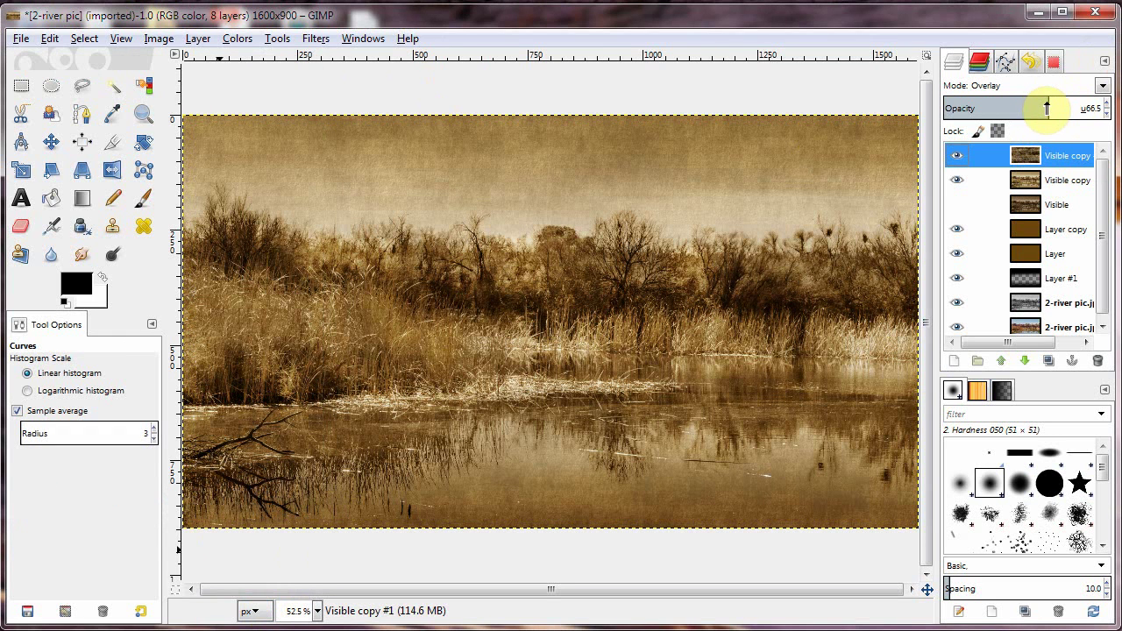
{"action": "left_click_drag", "start_coordinate": [1047, 108], "coordinate": [1076, 108]}
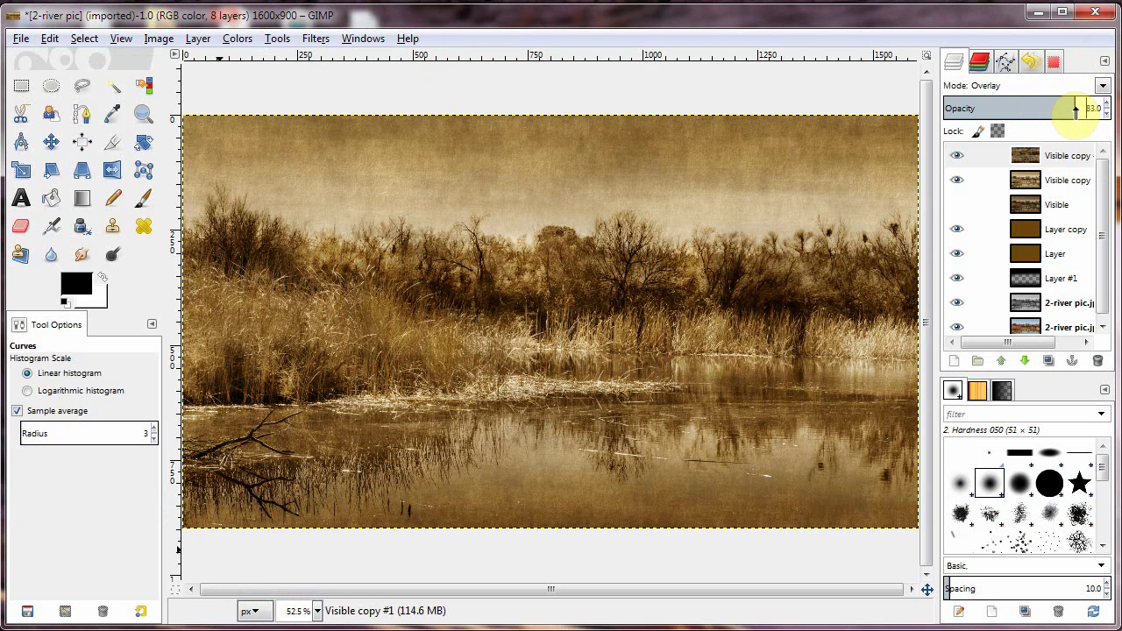
{"action": "left_click_drag", "start_coordinate": [1076, 108], "coordinate": [1086, 107]}
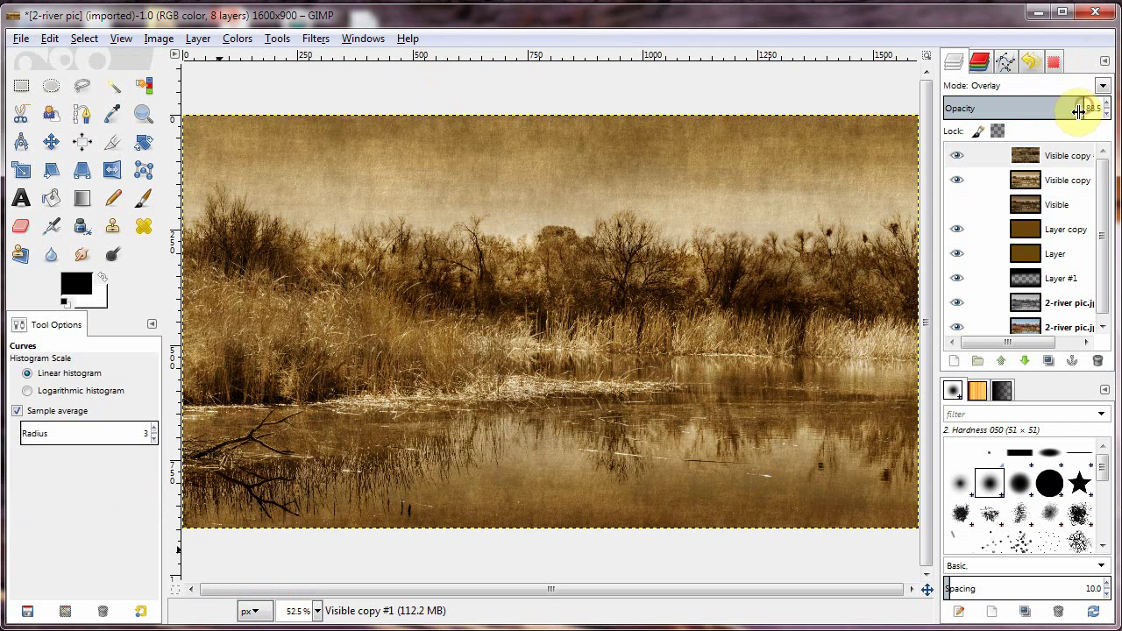